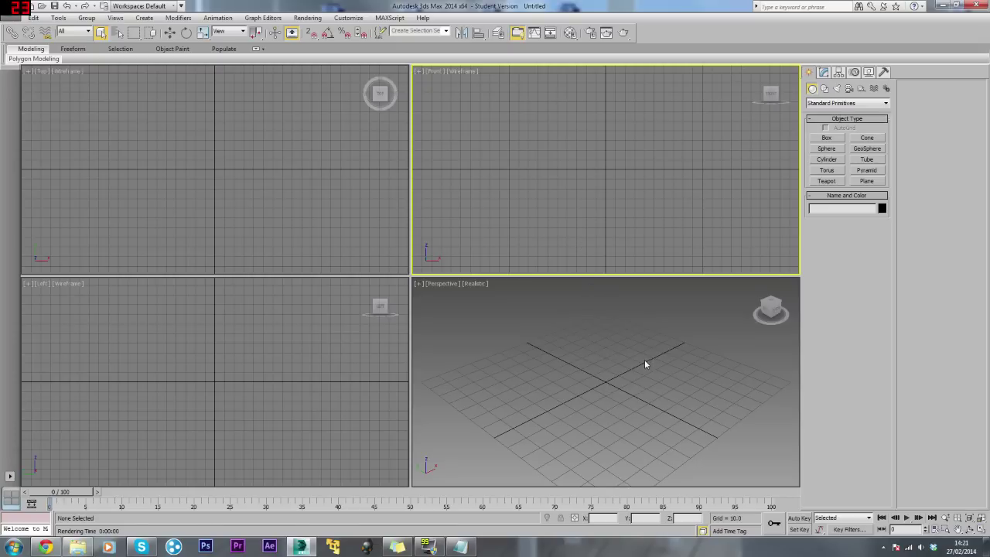
Create a plane about 191 by 281 units in the Top view and set its length and width segments to 1.
mouse_move(627, 366)
middle_mouse_down()
mouse_move(635, 348)
mouse_move(634, 356)
middle_mouse_up()
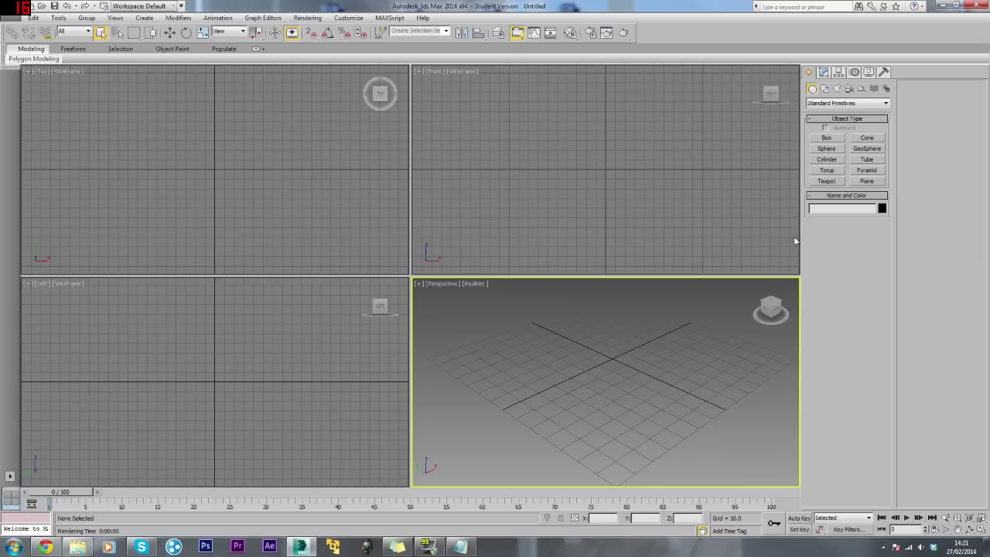
left_click(824, 72)
left_click(809, 72)
left_click(866, 181)
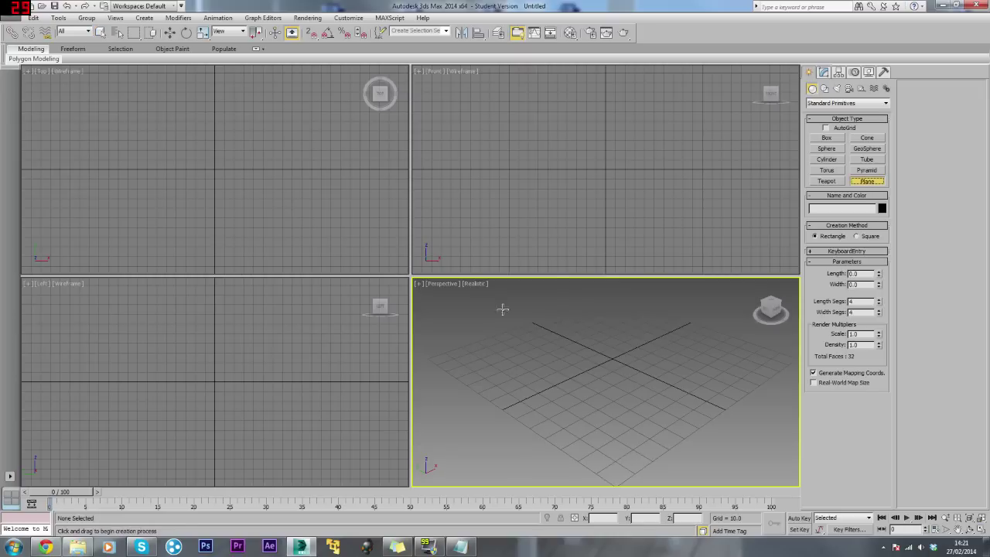
left_click_drag(108, 83, 353, 216)
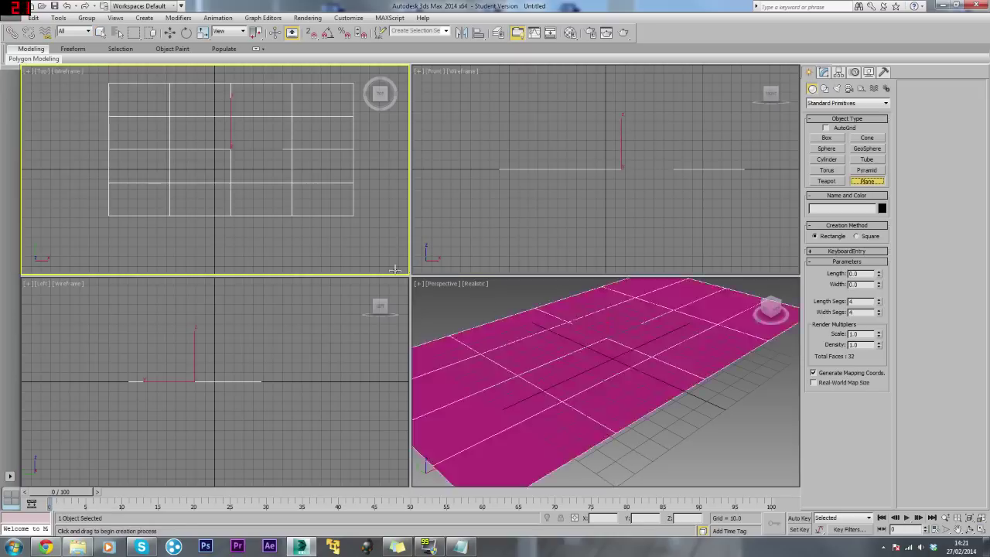
left_click_drag(394, 269, 379, 267)
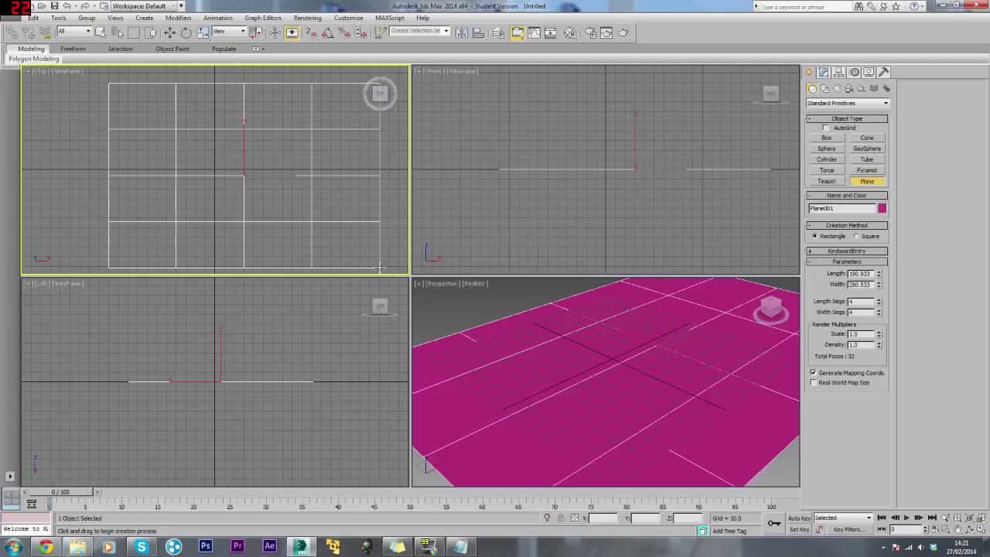
right_click(878, 300)
right_click(879, 312)
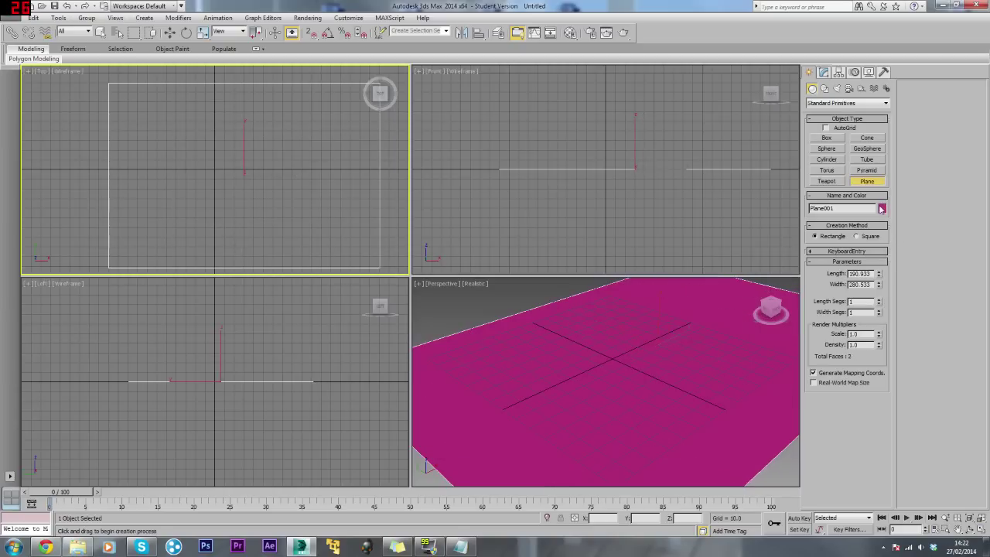
Assign the 01 - Default grey material to the plane and close the Material Editor.
key("m")
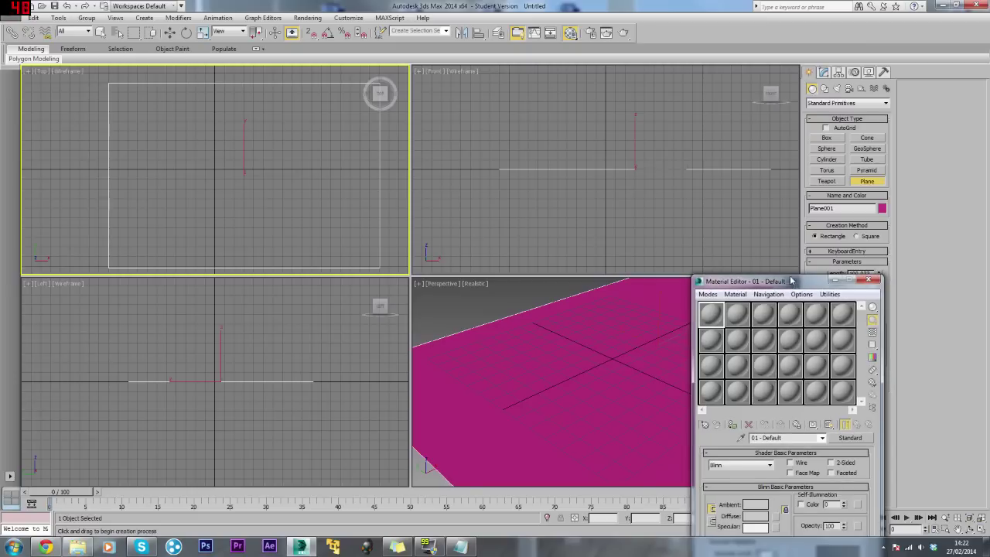
left_click_drag(789, 281, 636, 114)
left_click_drag(568, 145, 509, 357)
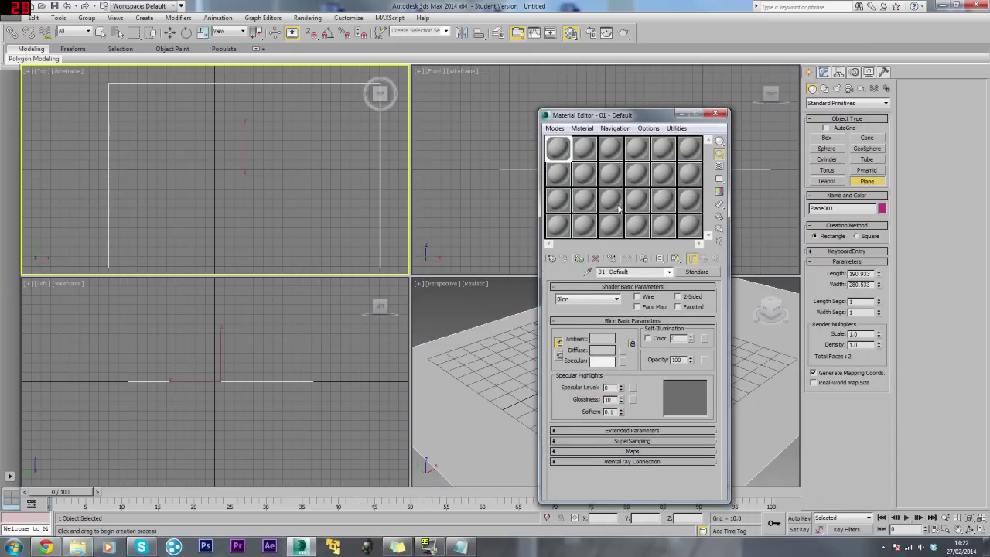
left_click(715, 115)
Maximize the Perspective view and set the plane's length and width to 500.
middle_click_drag(661, 340, 656, 332)
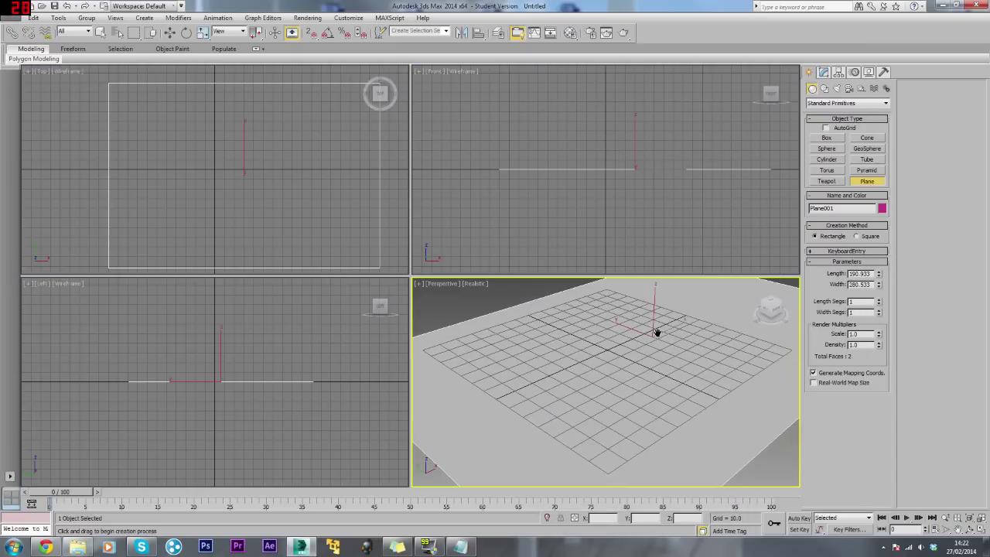
key("alt+w")
scroll(453, 232, "up", 5)
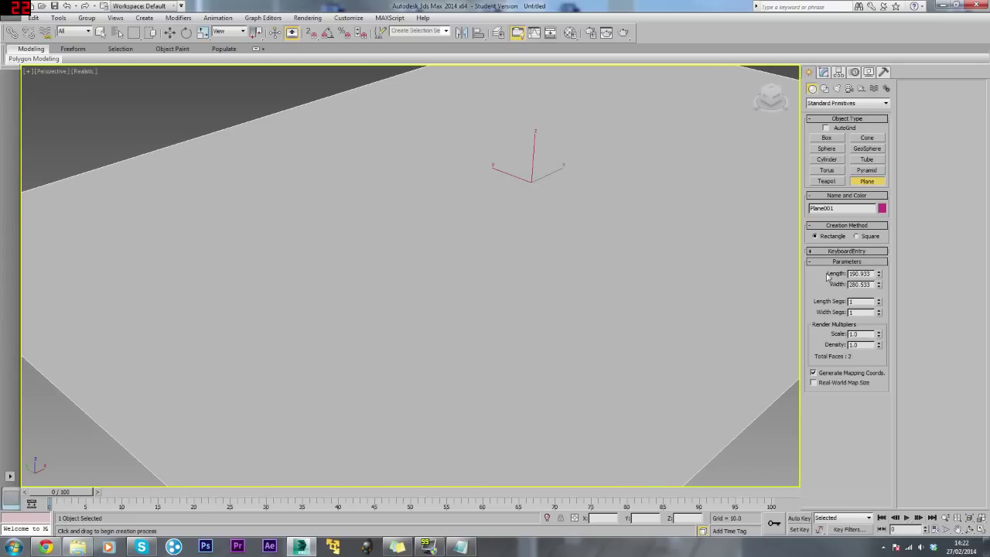
double_click(860, 273)
type("500")
key("Tab")
type("5")
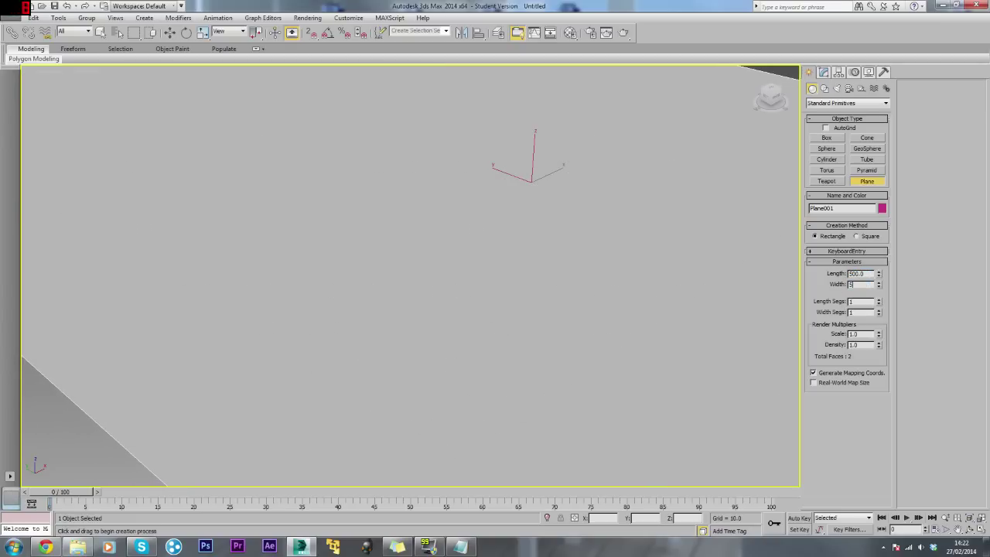
type("00")
key("Return")
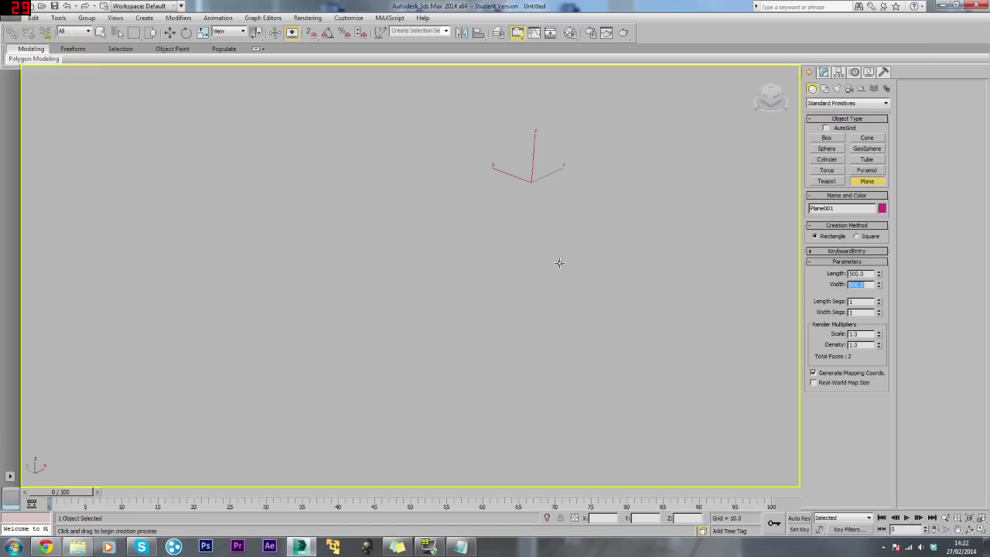
scroll(485, 244, "down", 3)
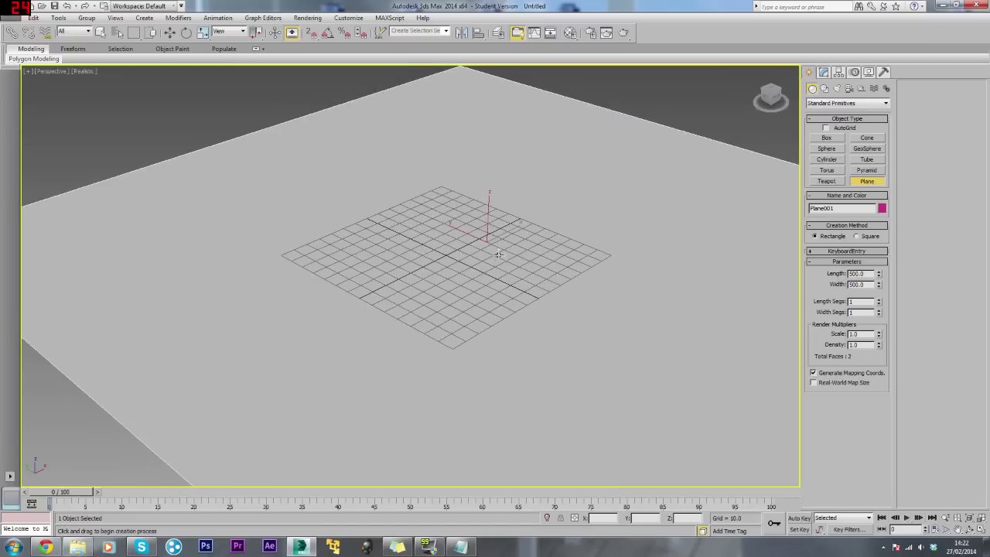
Create a teapot with a radius of about 46 units near the middle of the plane in the Perspective view.
middle_click_drag(537, 197, 639, 170, "alt")
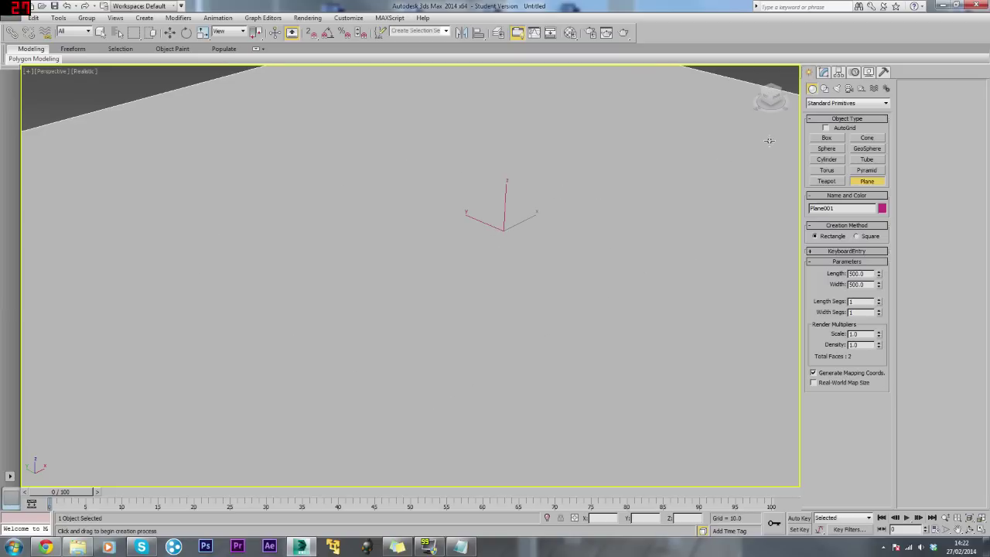
left_click(827, 181)
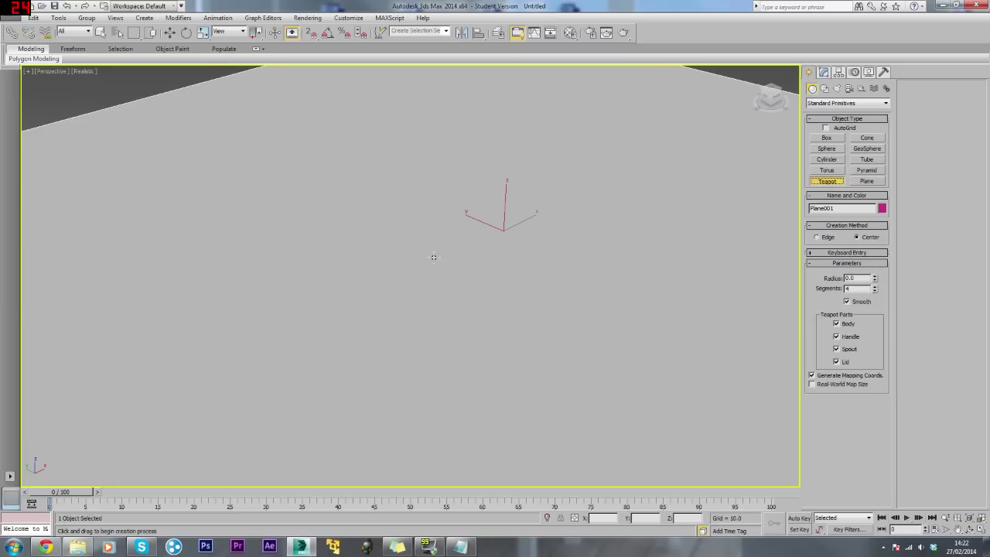
left_click_drag(508, 256, 552, 327)
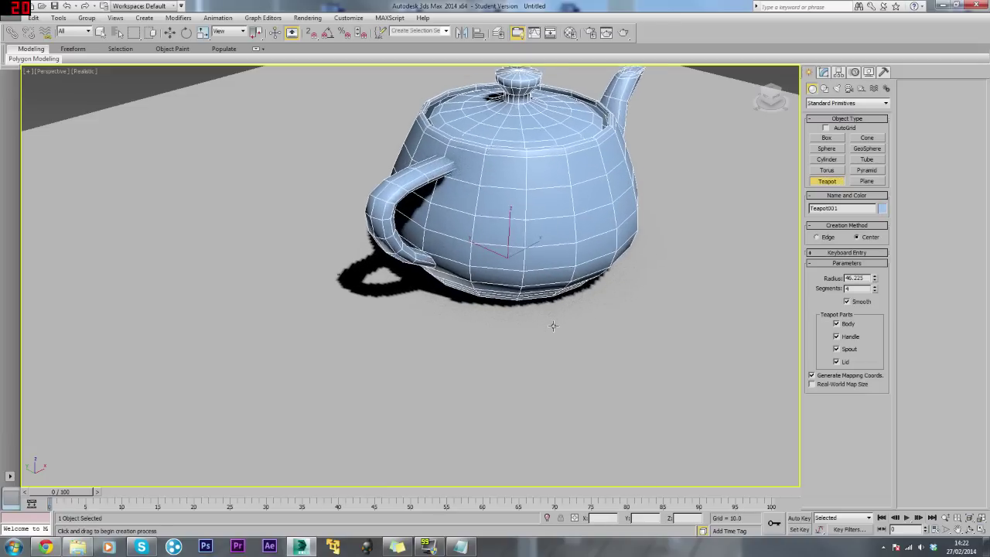
middle_click_drag(552, 327, 481, 377, "alt")
Rotate the teapot about -28 degrees around the Z axis so its spout and handle show from the side.
key("w")
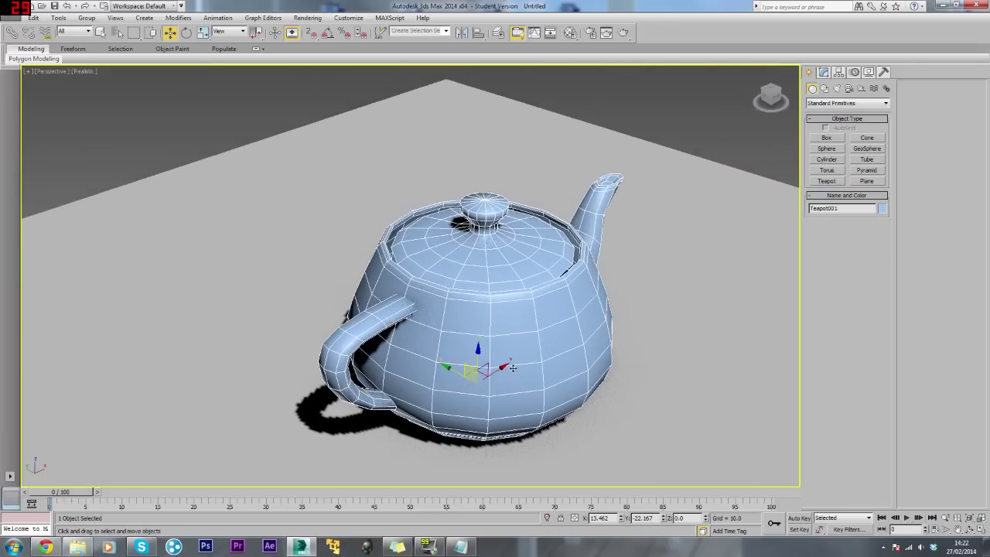
key("e")
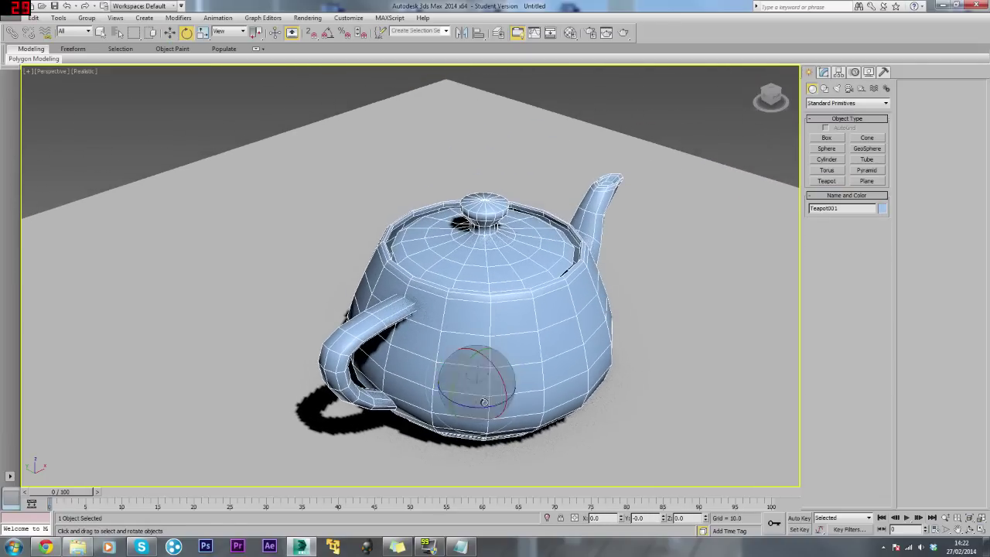
left_click_drag(489, 397, 479, 402)
right_click(479, 402)
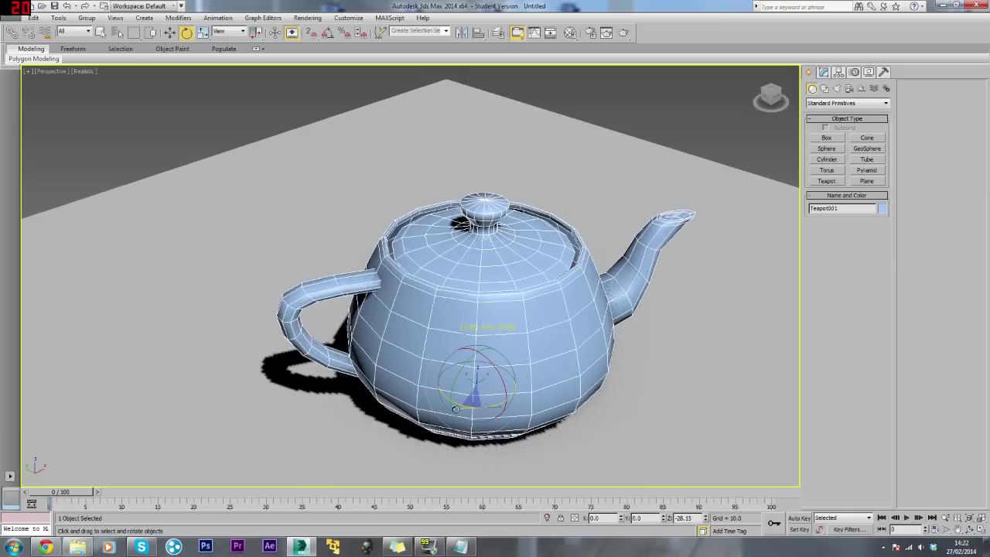
Move the teapot across the plane to about X -18, Y -61, and display safe frames in the Perspective view.
middle_click_drag(478, 379, 442, 239, "alt")
key("w")
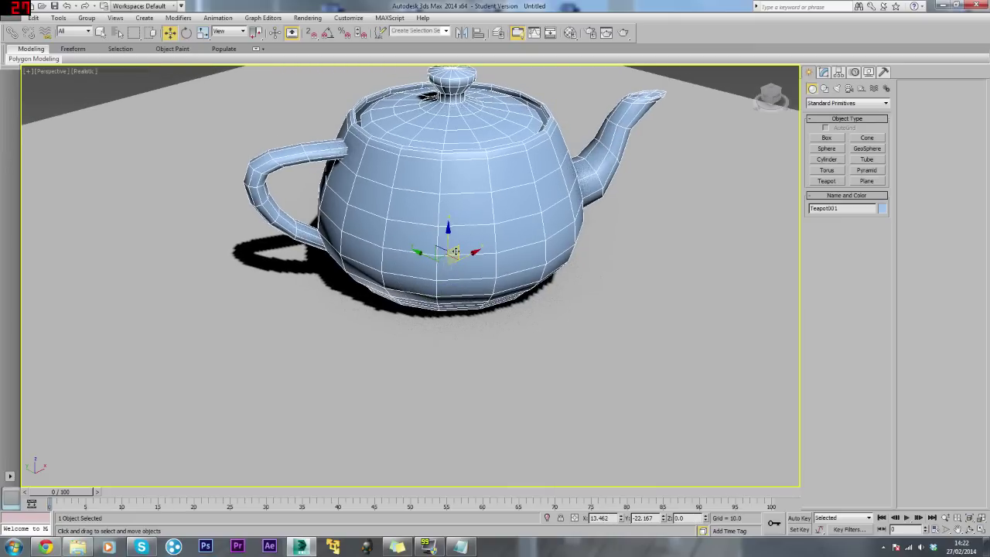
left_click_drag(448, 252, 418, 311)
right_click(437, 272)
key("shift+f")
right_click(418, 312)
scroll(414, 309, "up", 3)
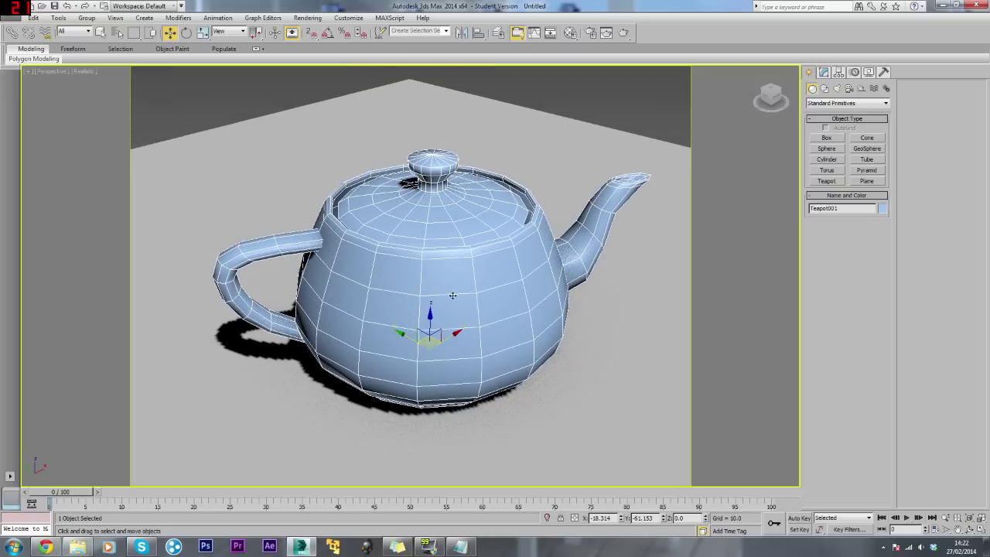
Open the Material Editor and position it clear of the teapot.
key("m")
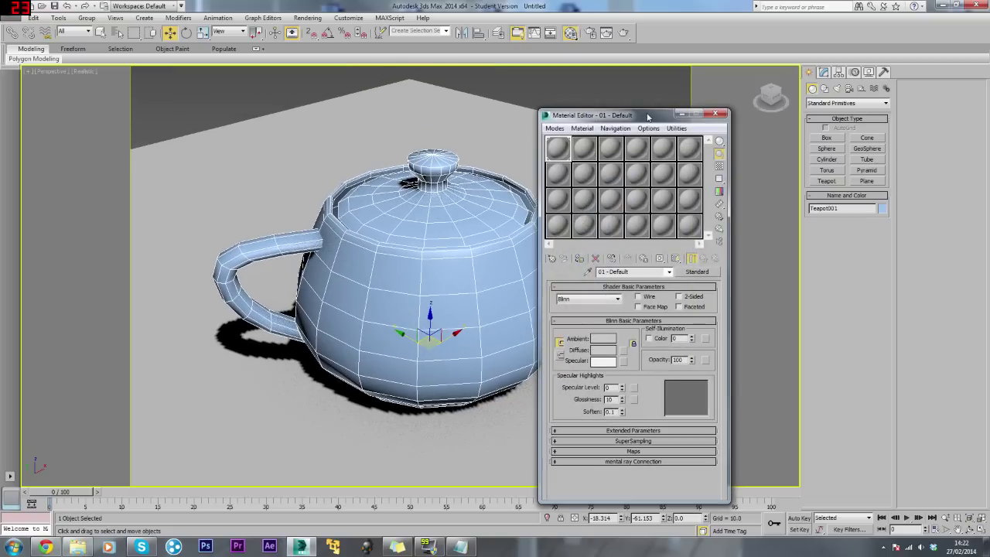
left_click_drag(648, 116, 767, 70)
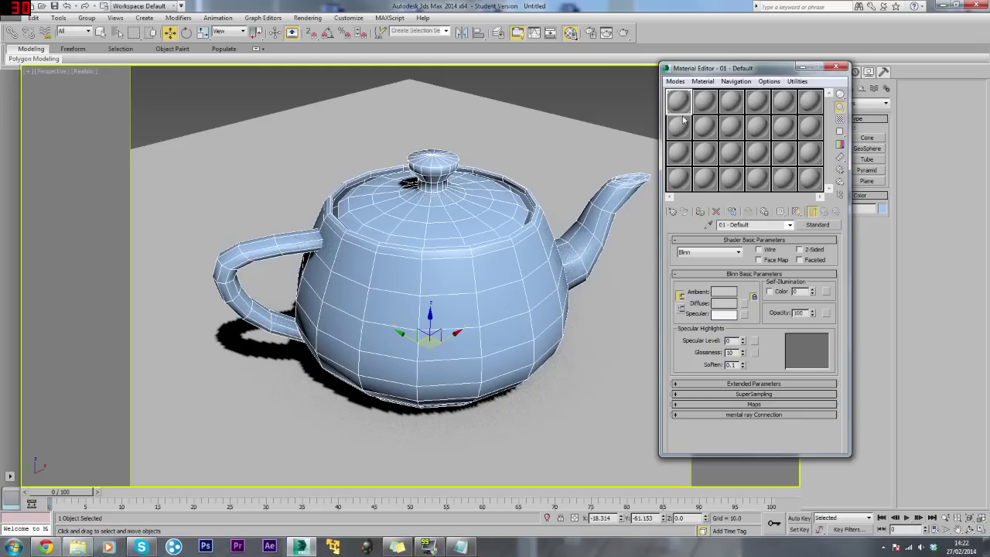
left_click(725, 304)
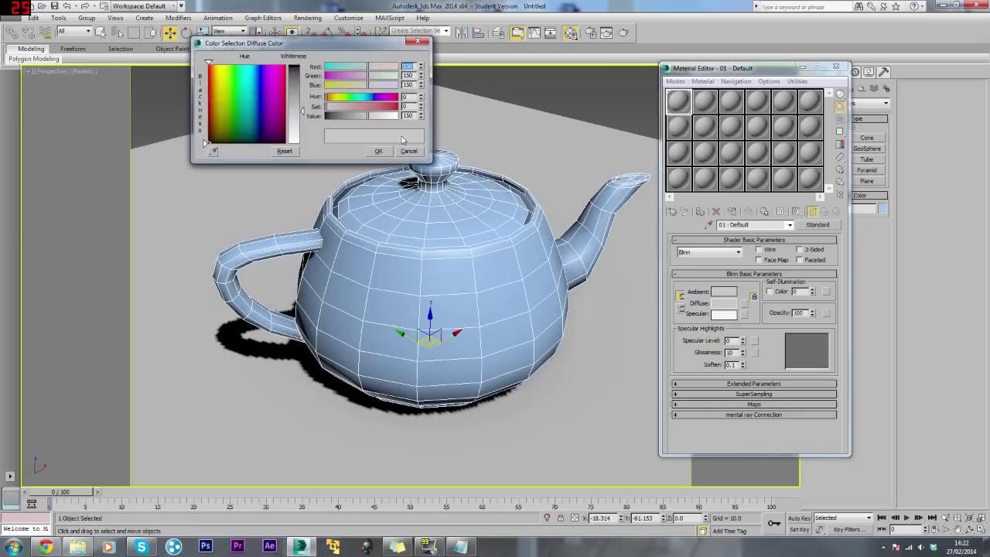
left_click(259, 86)
left_click_drag(260, 86, 208, 64)
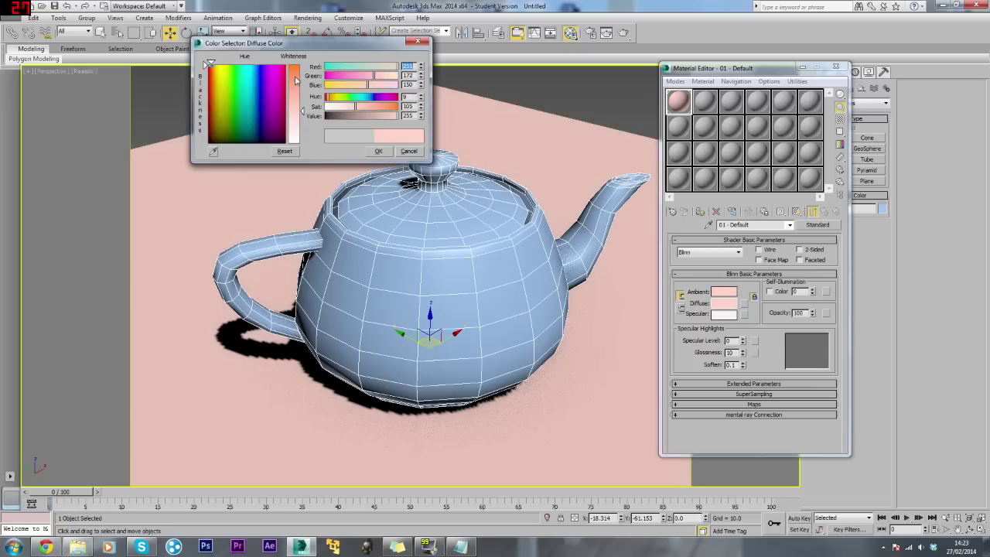
left_click_drag(297, 78, 296, 66)
left_click(209, 65)
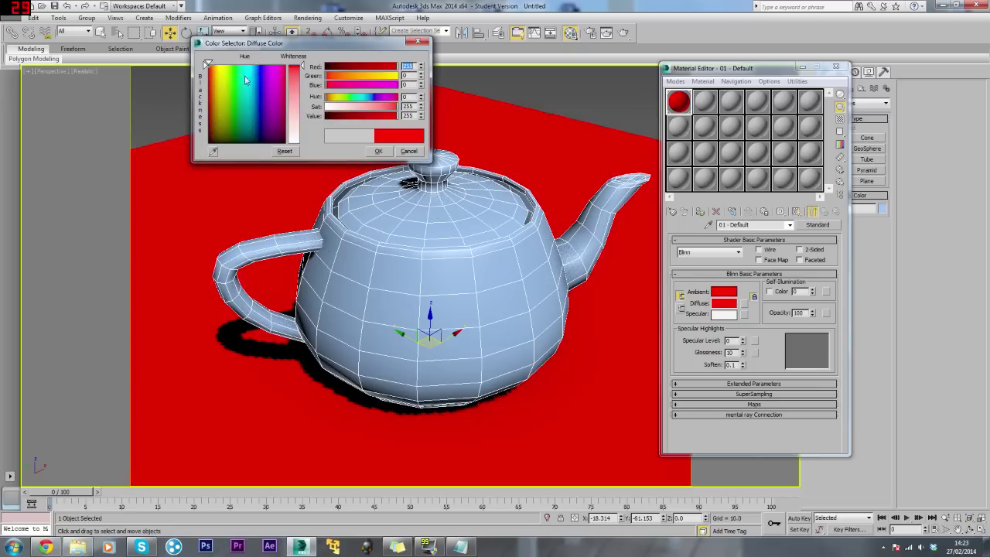
left_click(409, 151)
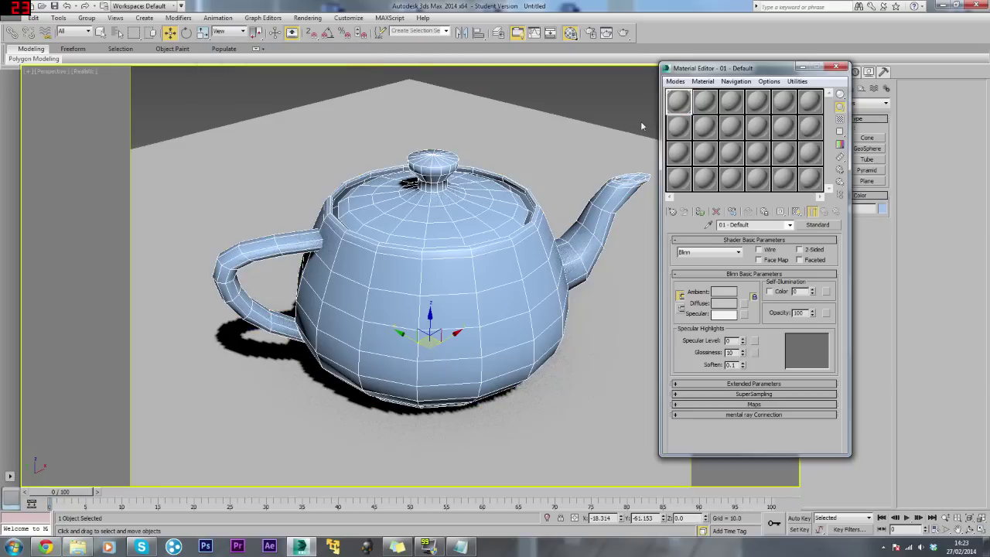
Give the 02 - Default material an orange diffuse color of about RGB 253, 60, 0 and assign it to the teapot.
left_click(700, 102)
left_click(723, 303)
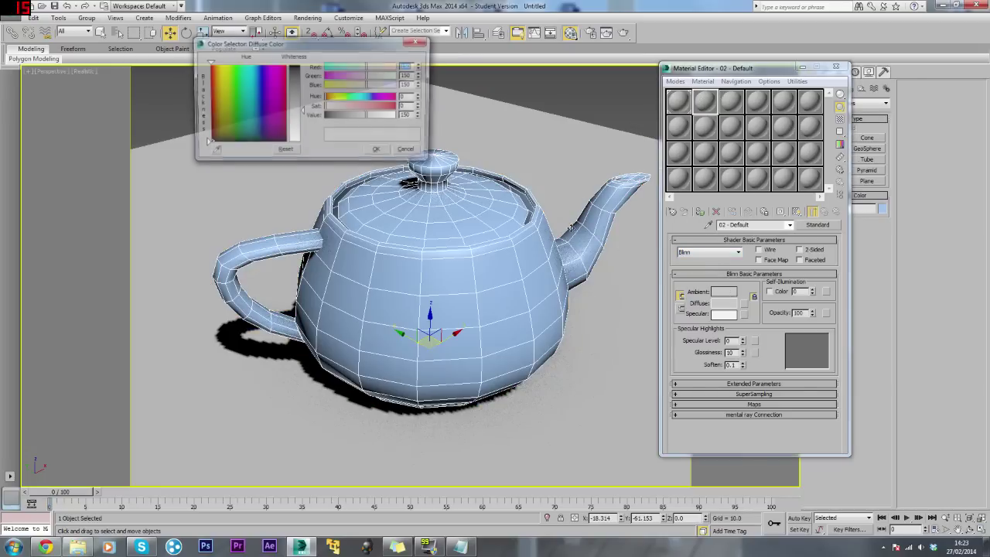
left_click(207, 66)
left_click_drag(303, 110, 303, 68)
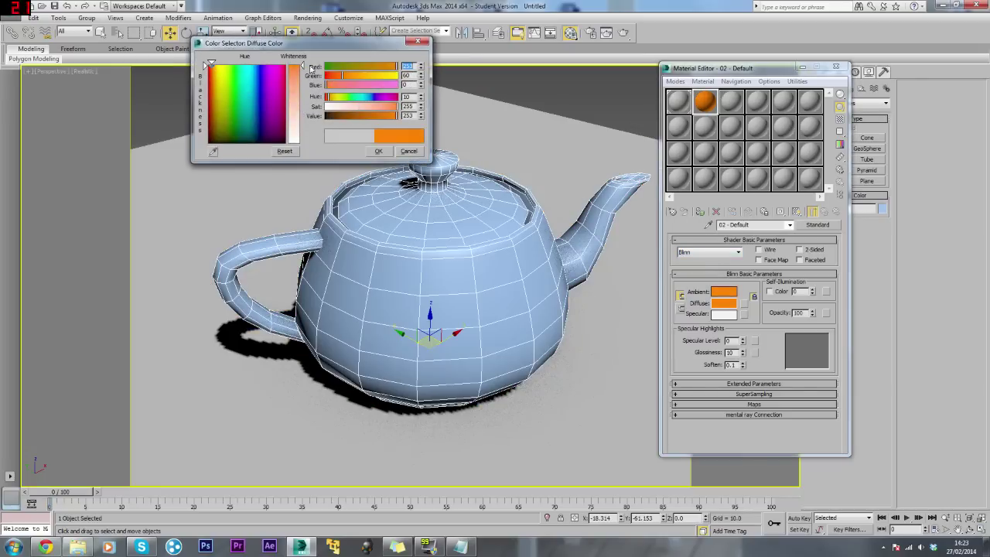
left_click(378, 150)
left_click_drag(706, 102, 495, 250)
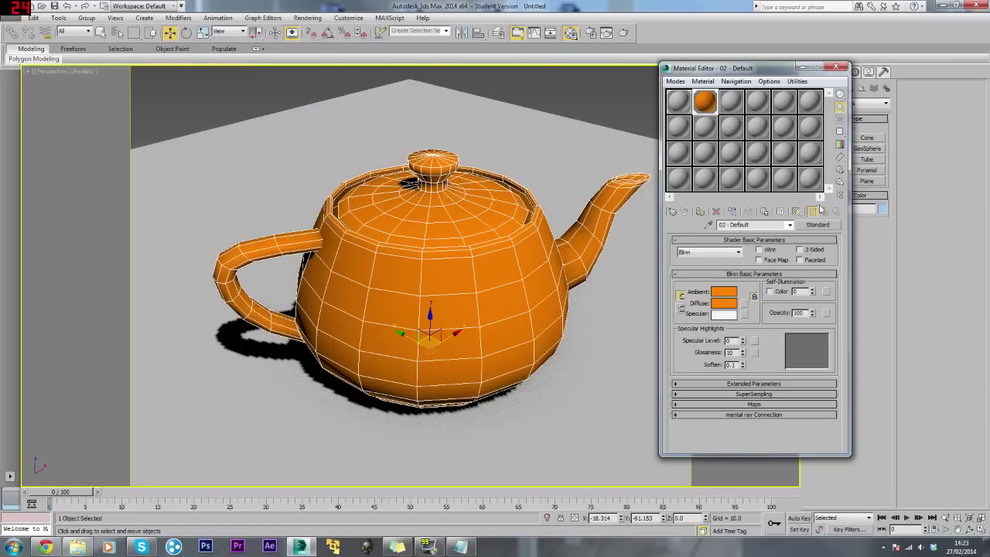
Make the 03 - Default material a Wire material with a black diffuse color.
left_click(731, 101)
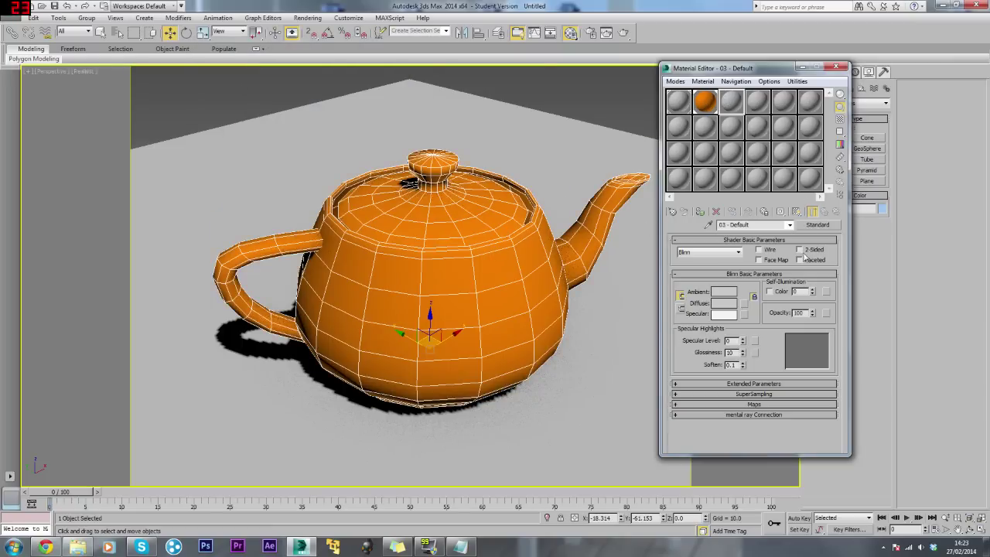
left_click(758, 249)
left_click(722, 304)
left_click(327, 115)
left_click_drag(326, 115, 324, 115)
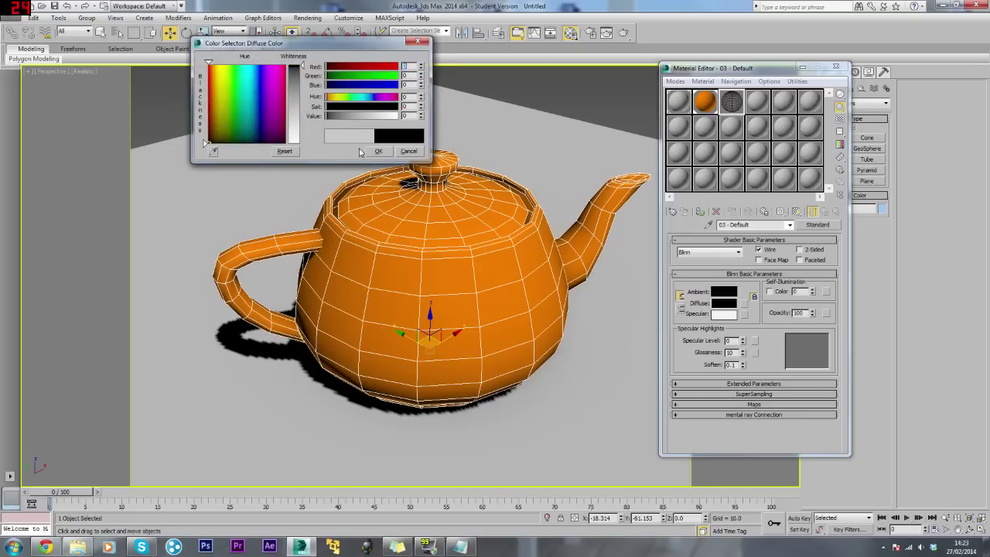
left_click(379, 150)
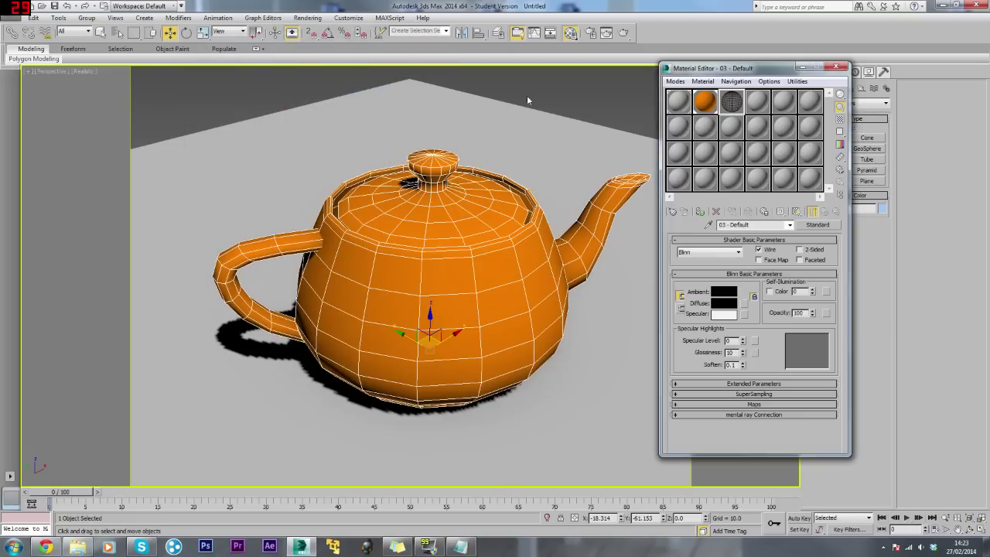
middle_click_drag(575, 79, 489, 159, "alt")
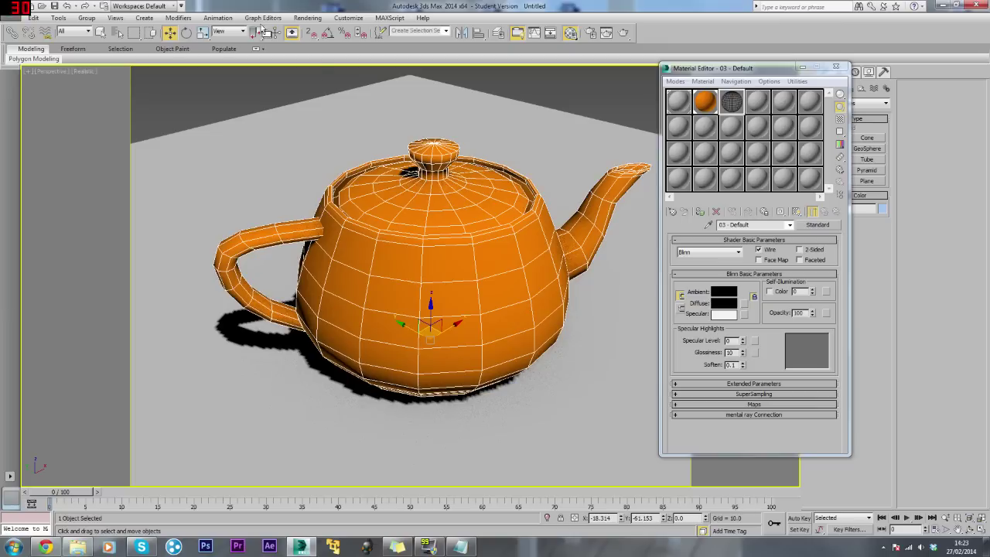
left_click(87, 20)
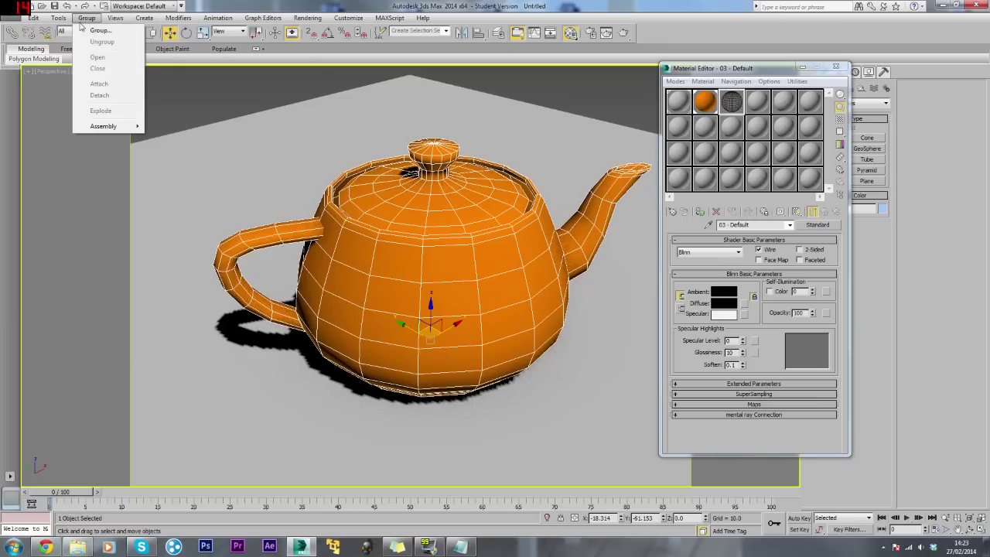
mouse_move(62, 19)
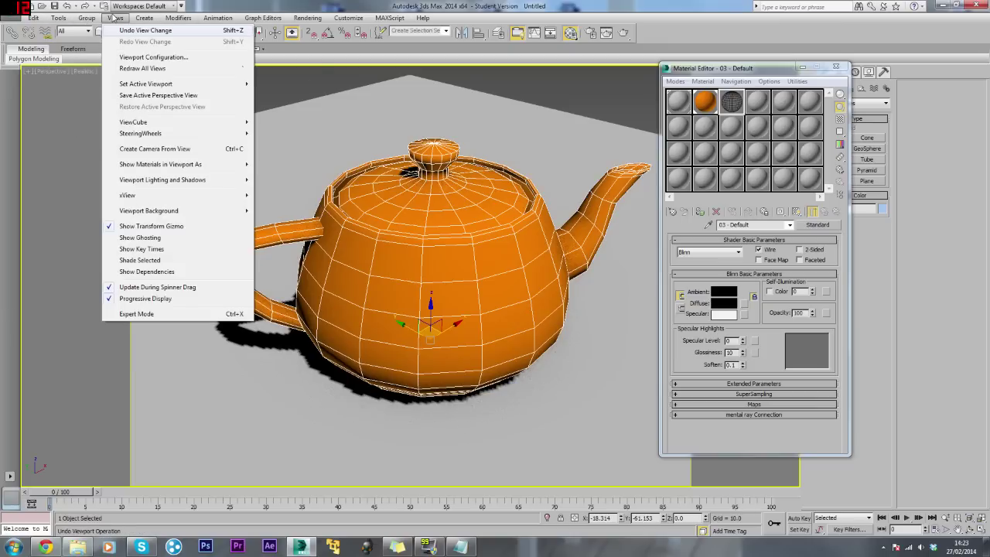
Clone the teapot in place as an independent copy named Wire.
left_click(141, 20)
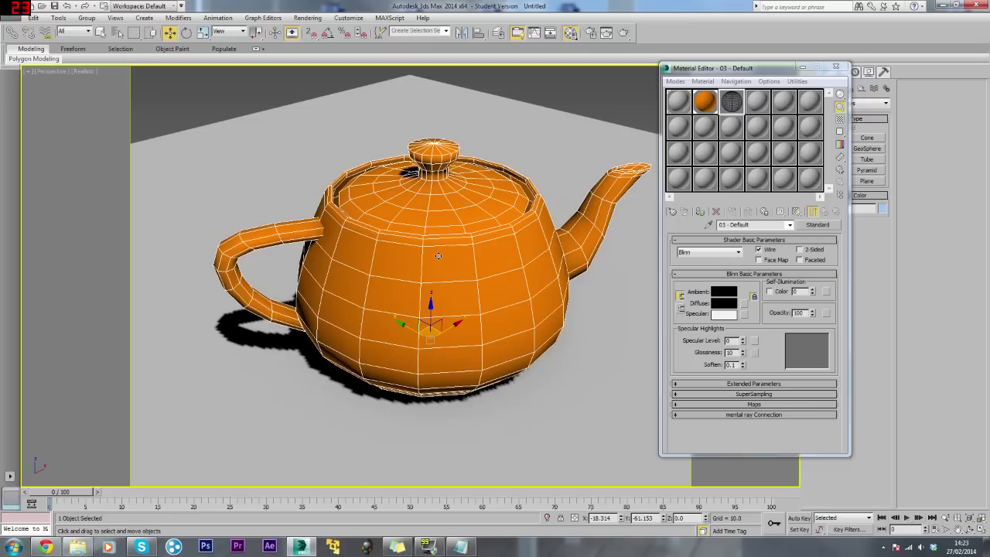
key("ctrl+v")
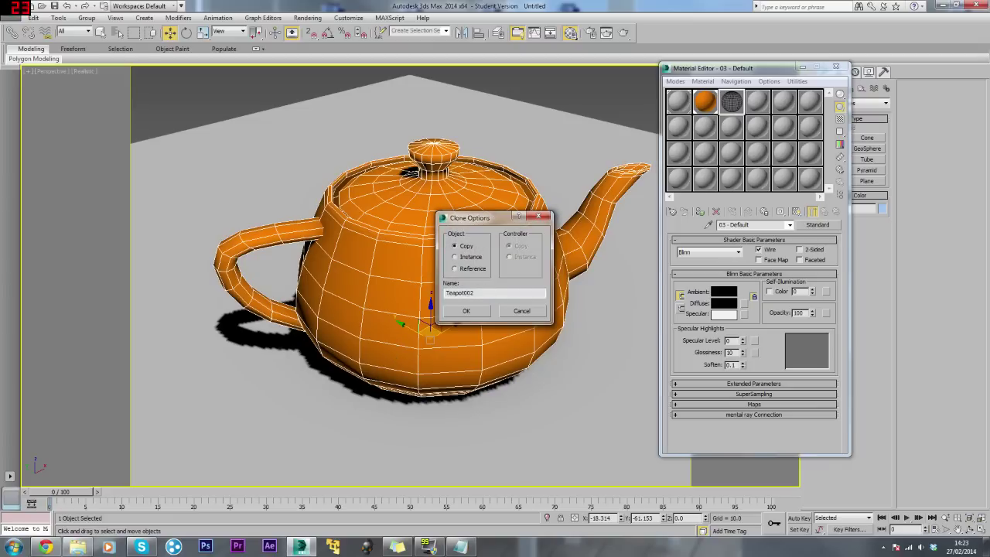
left_click(474, 293)
left_click(476, 307)
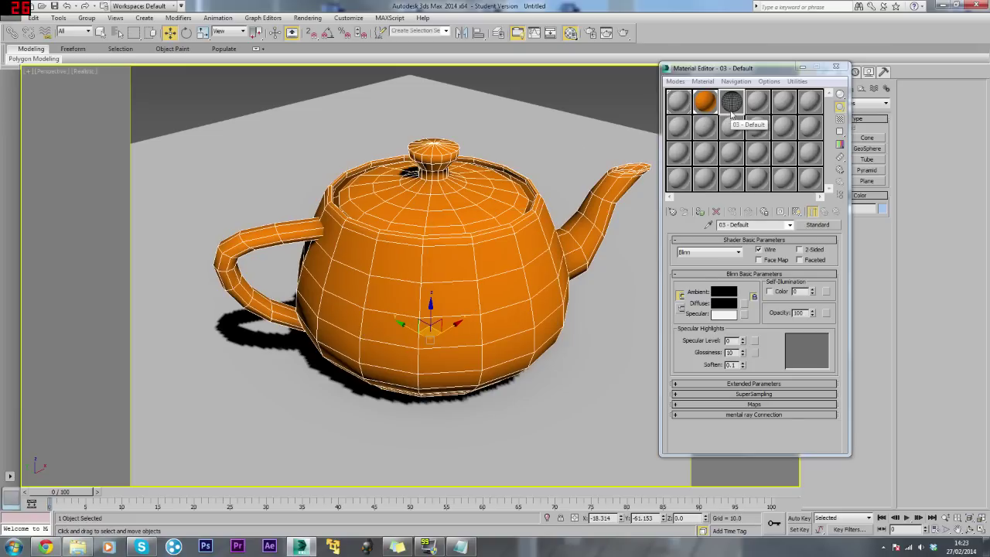
Assign the black 03 - Default wire material to the Wire teapot and test-render the Perspective view.
left_click(700, 212)
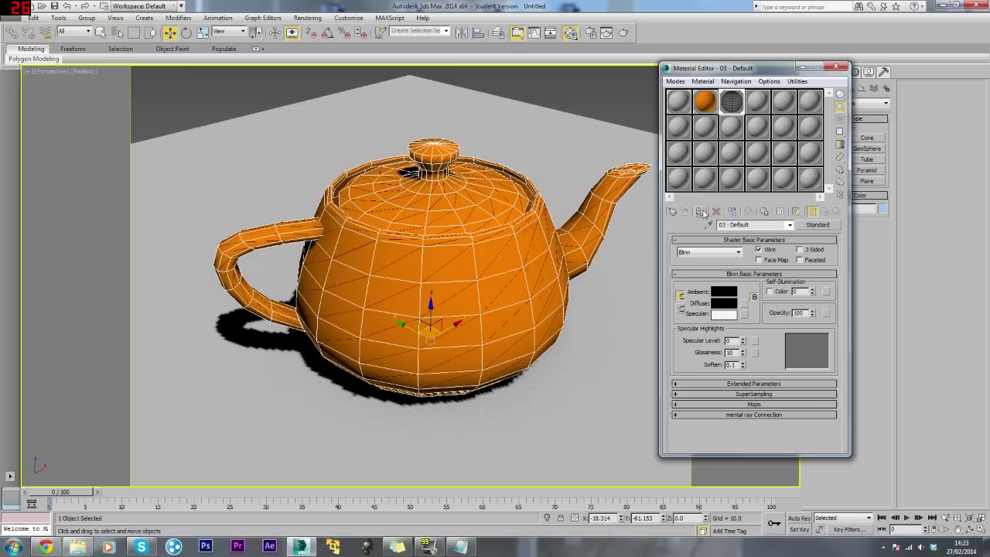
left_click(490, 276)
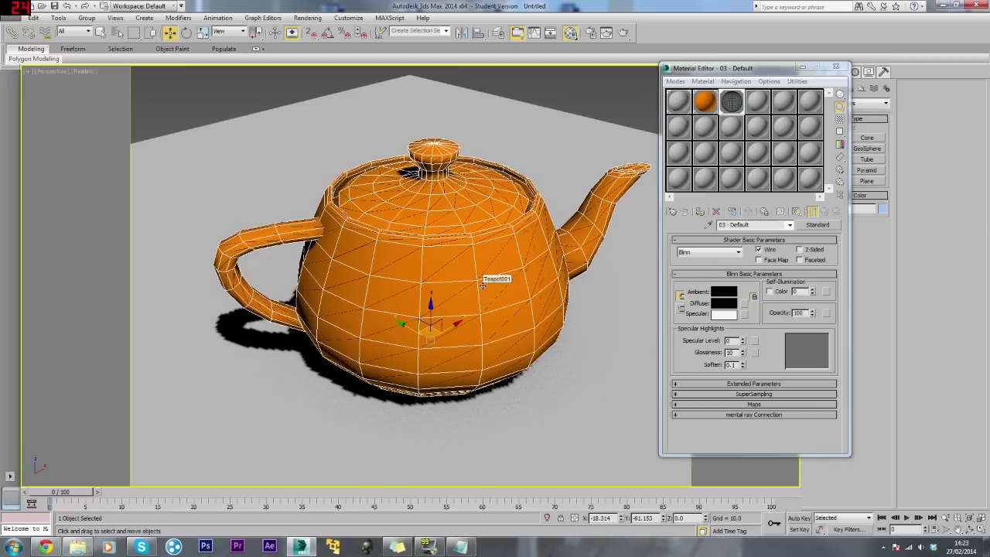
key("shift+q")
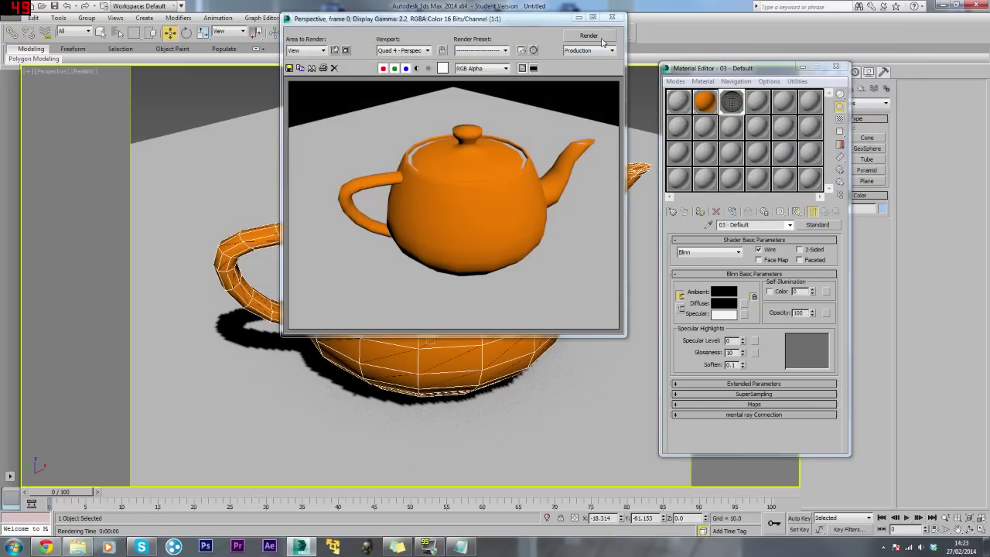
left_click(612, 16)
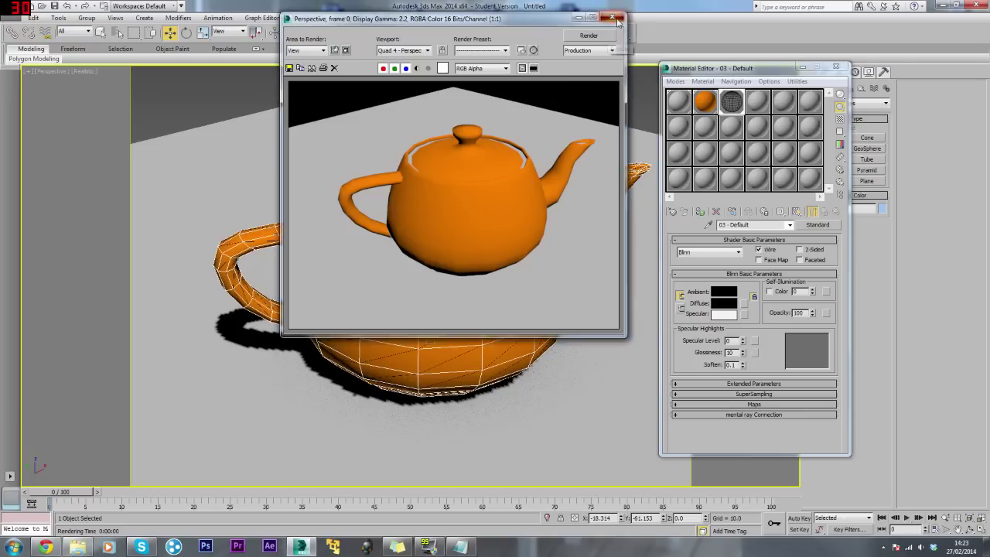
Make the orange 02 - Default material 2-Sided and close the Material Editor.
left_click(706, 101)
left_click(706, 101)
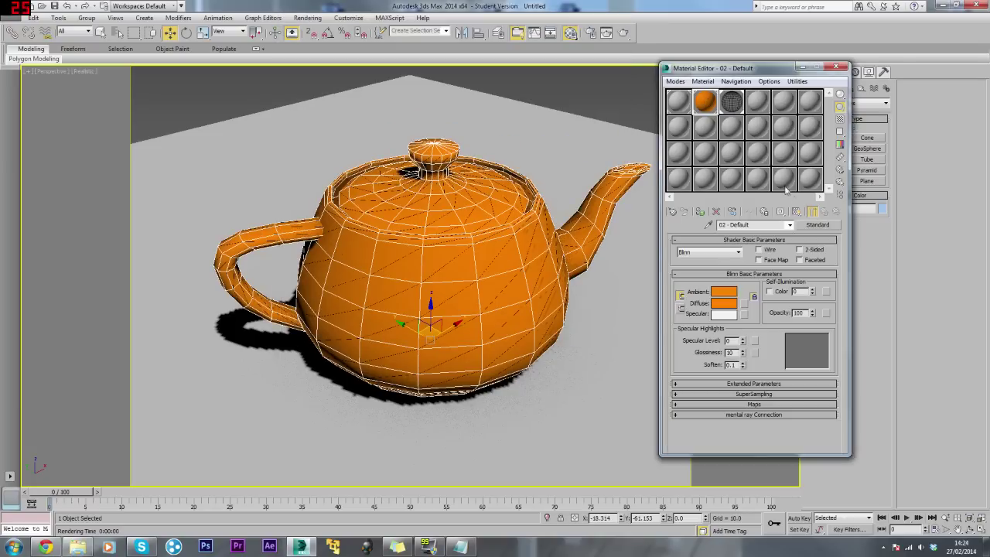
left_click(799, 250)
left_click_drag(783, 73, 805, 79)
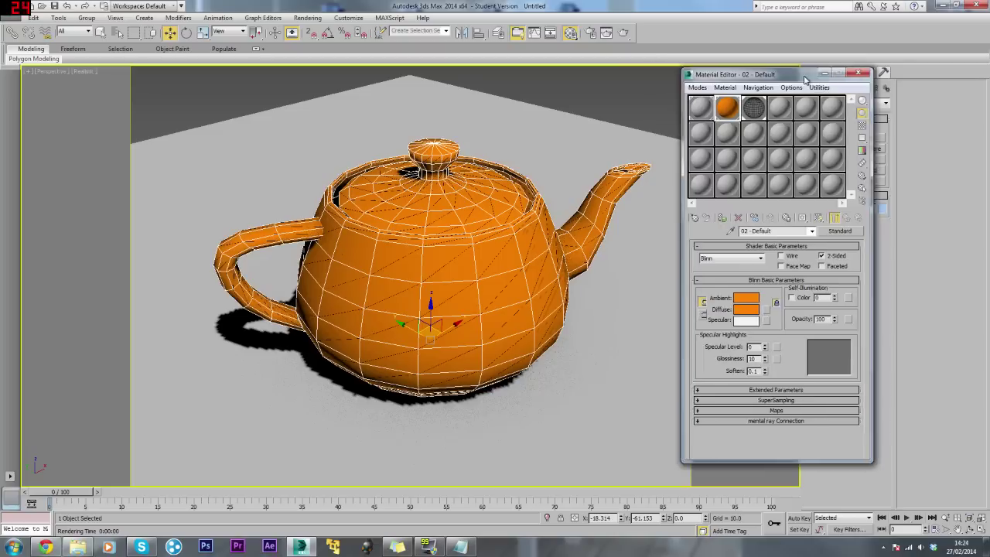
left_click(857, 74)
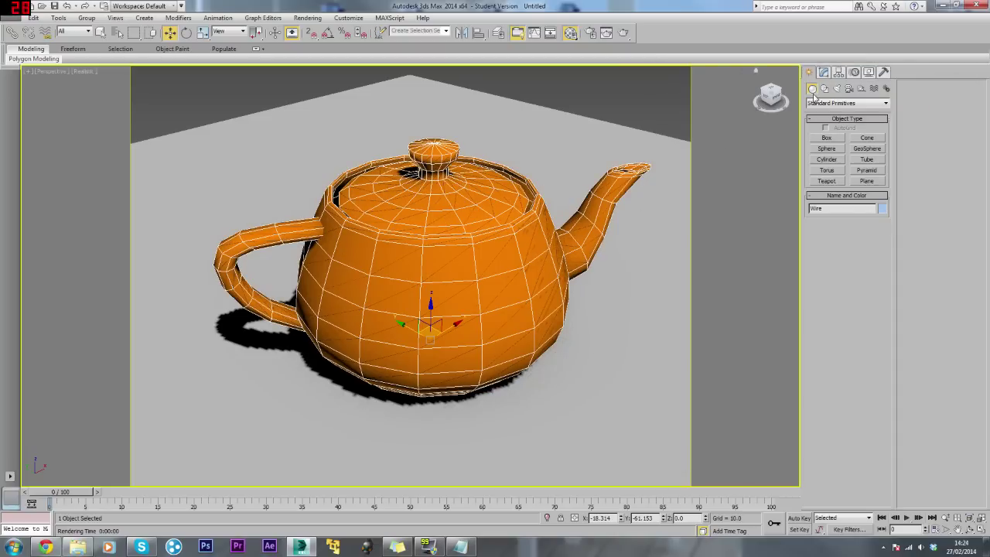
Add a Push modifier to the Wire teapot and set its Push Value to 0.2.
left_click(823, 72)
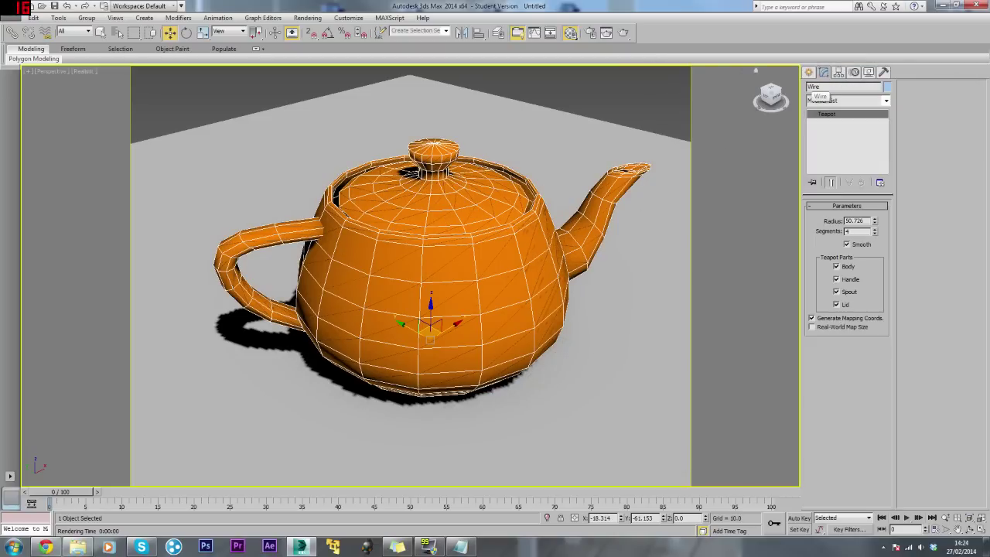
left_click(827, 101)
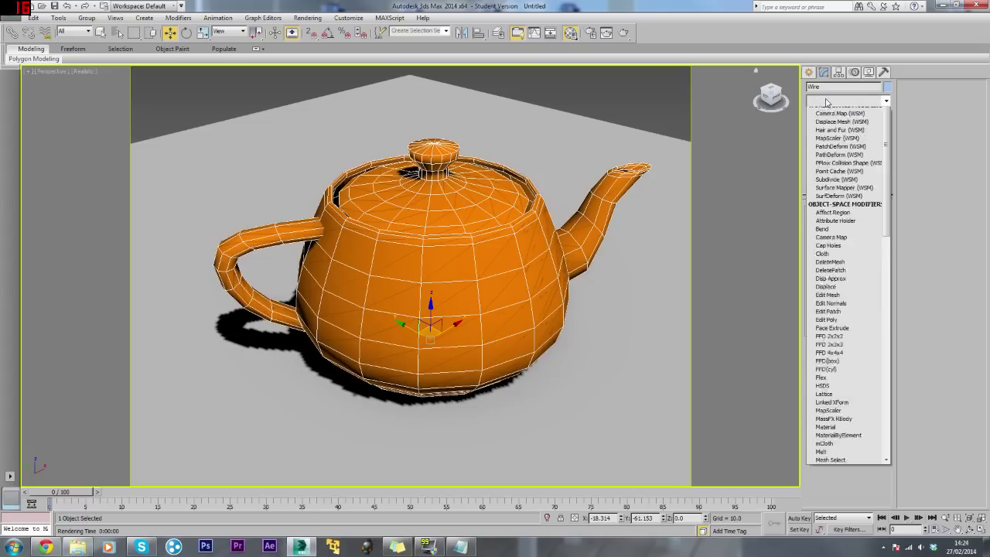
key("p")
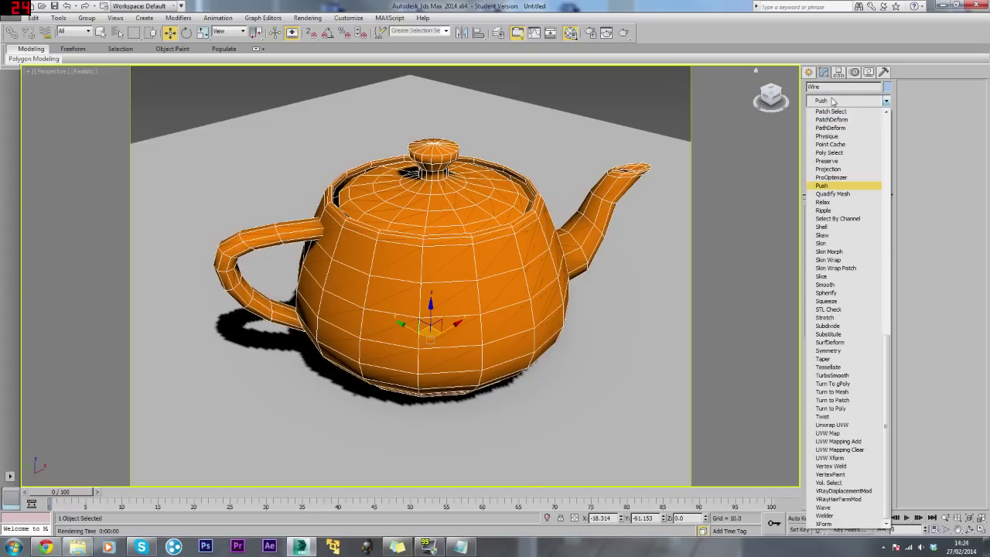
key("Return")
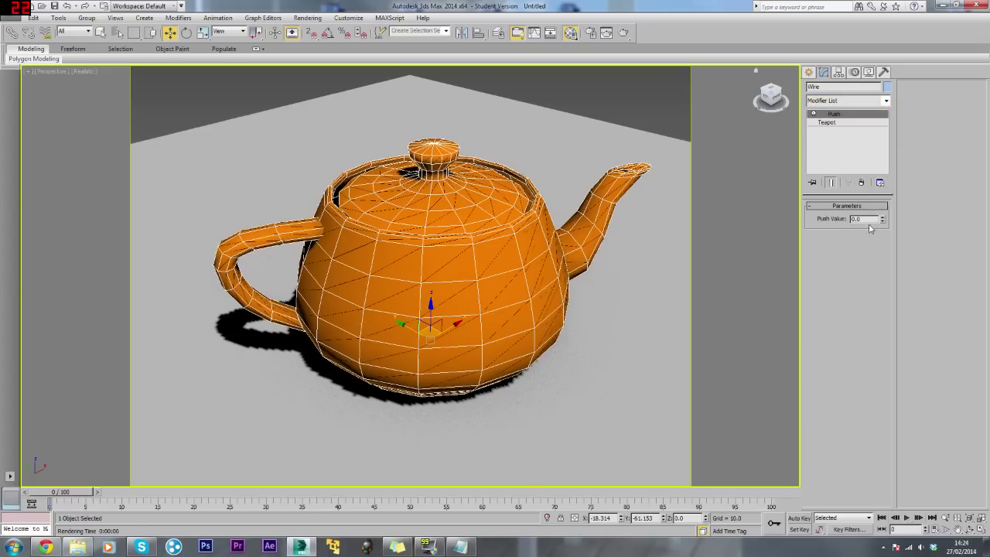
type("1")
key("Return")
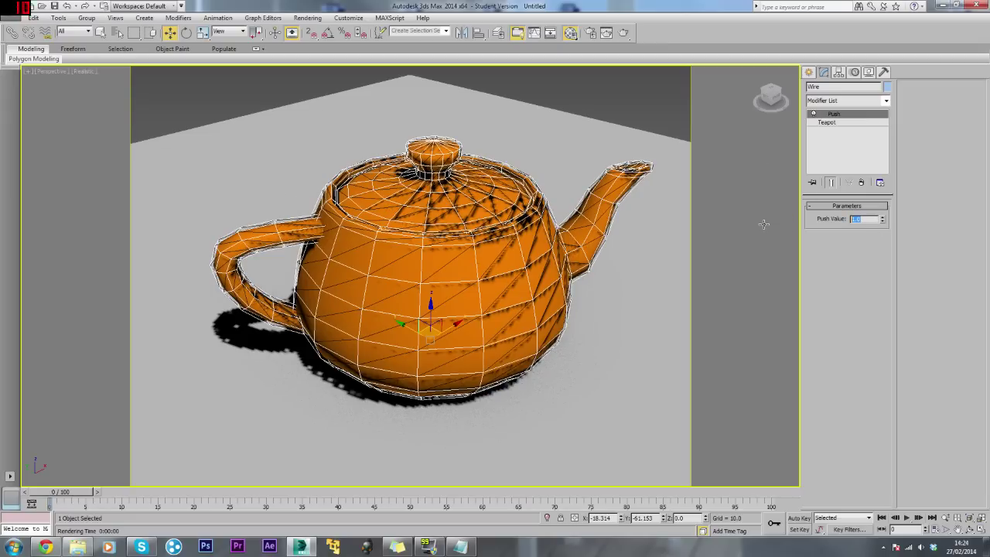
type("0.5")
key("Return")
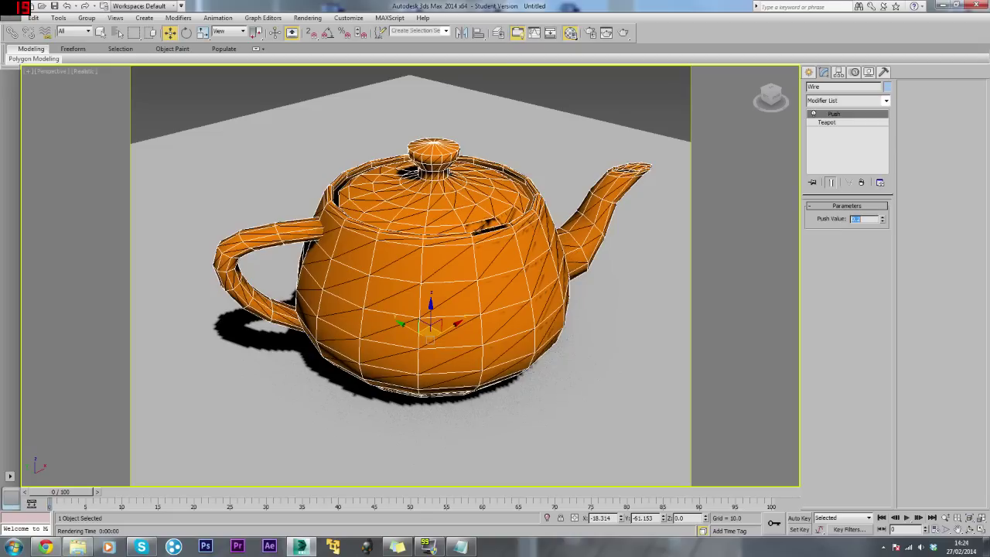
Render the Perspective view to check the black wireframe over the orange teapot, and close the rendered frame.
left_click(623, 33)
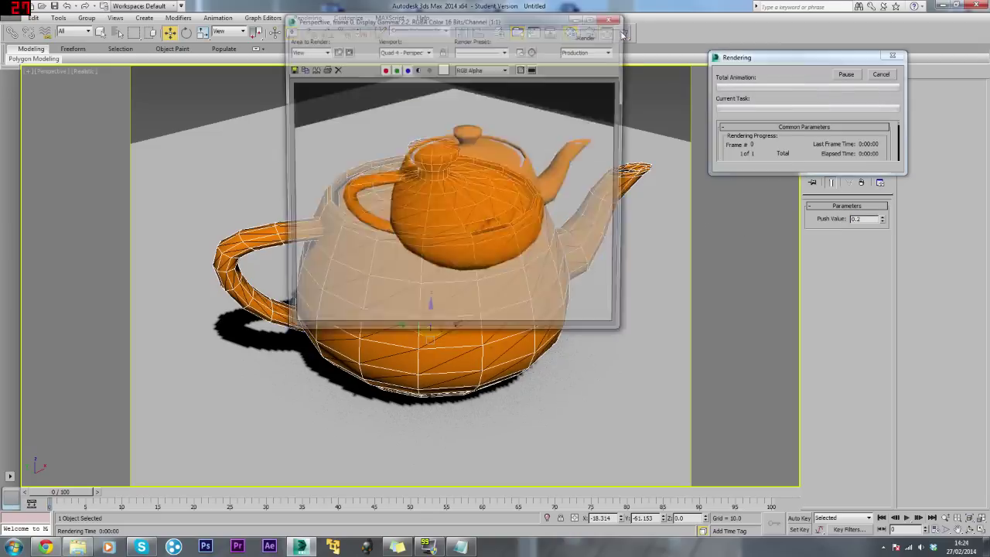
scroll(495, 205, "up", 5)
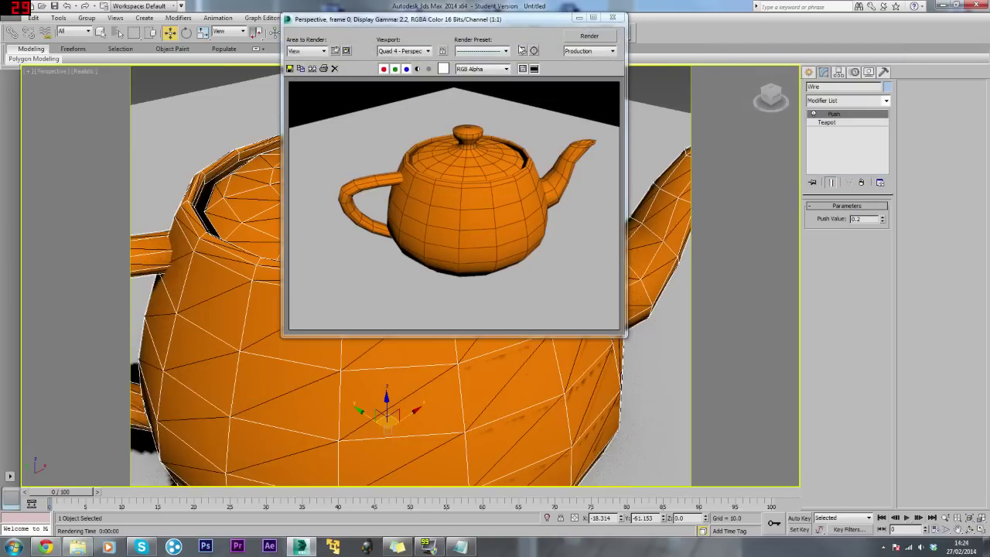
scroll(464, 387, "down", 5)
scroll(457, 180, "up", 2)
scroll(457, 179, "down", 2)
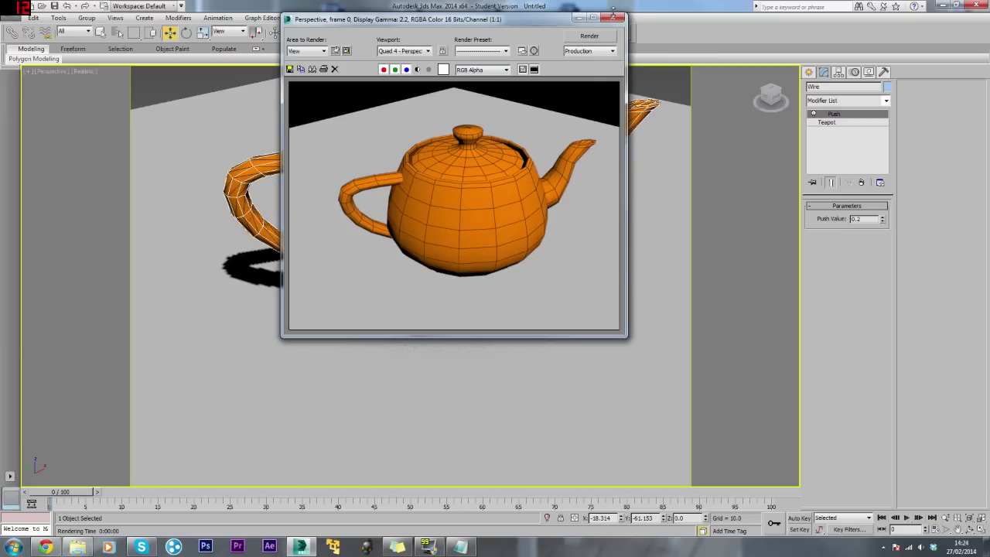
left_click(614, 17)
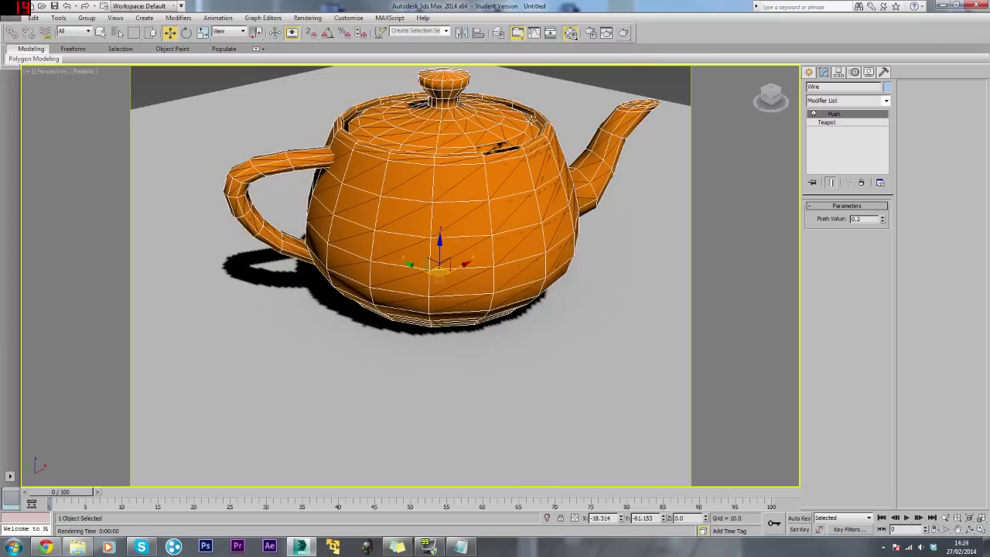
middle_click_drag(532, 120, 424, 190, "alt")
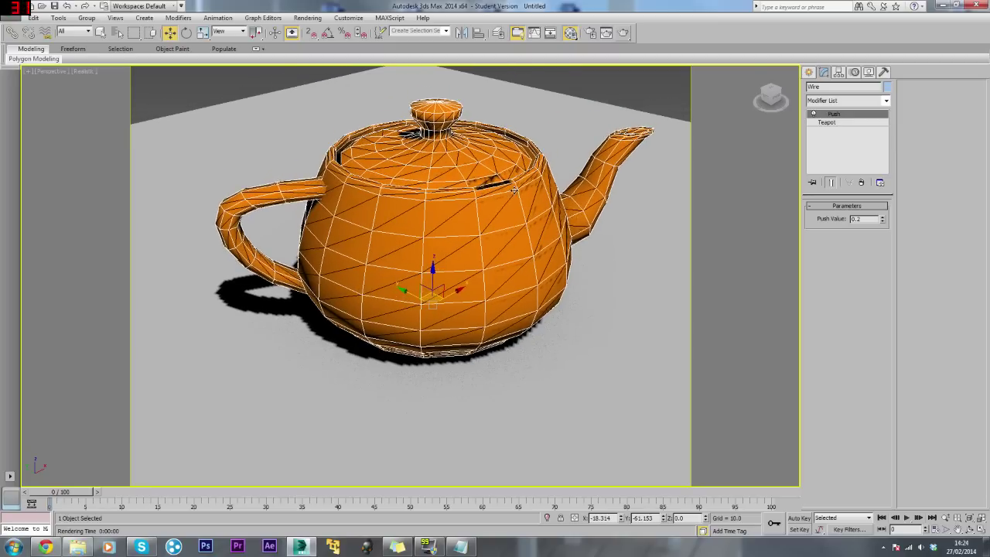
left_click(670, 81)
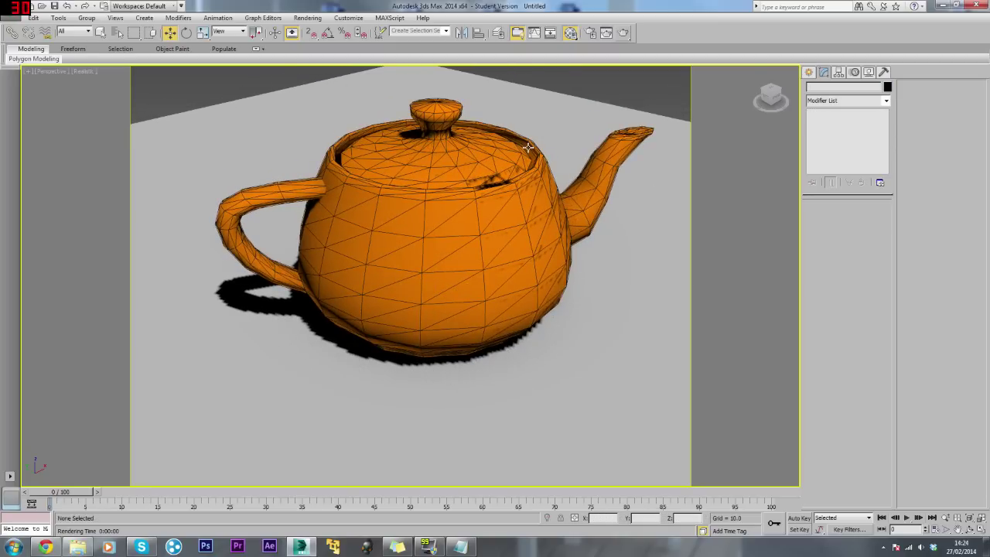
left_click(409, 150)
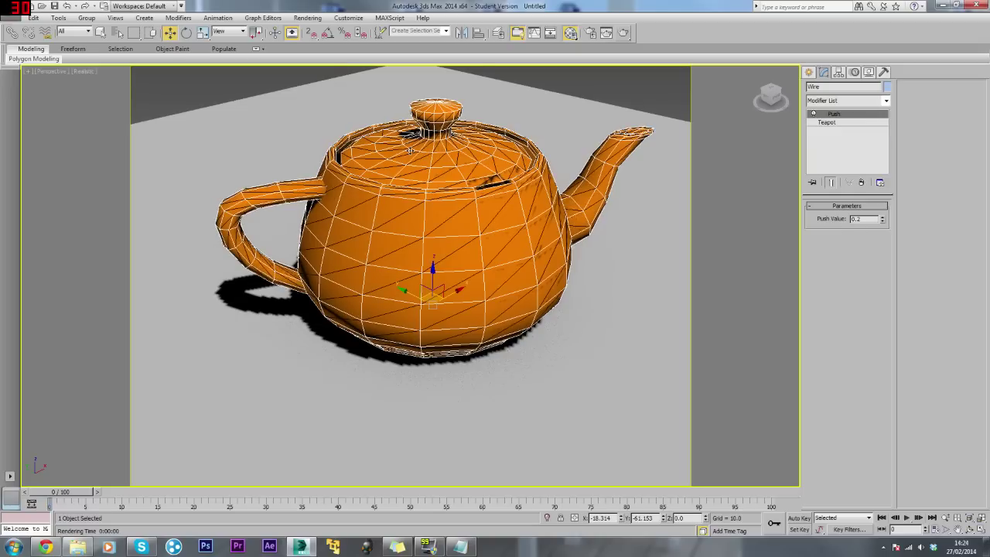
key("ctrl+a")
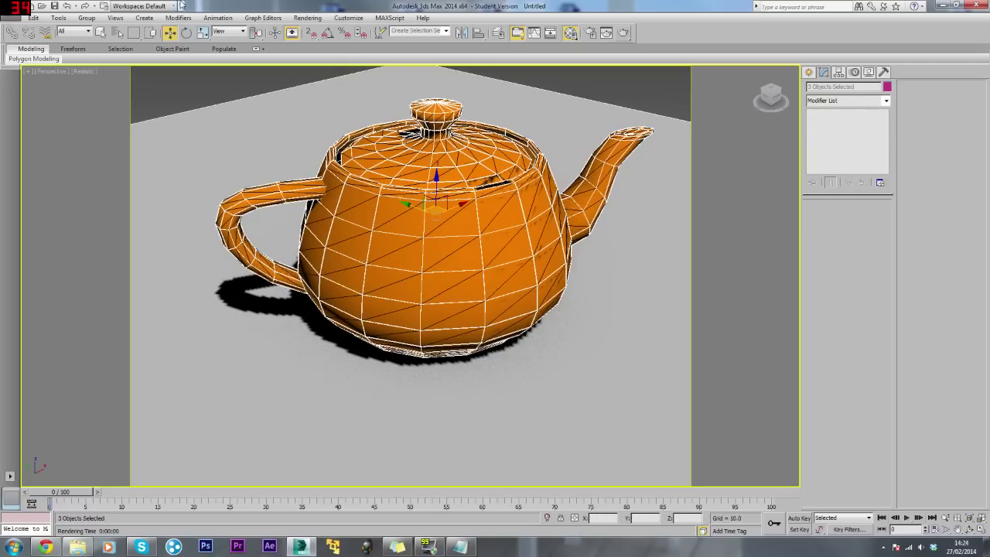
left_click(86, 18)
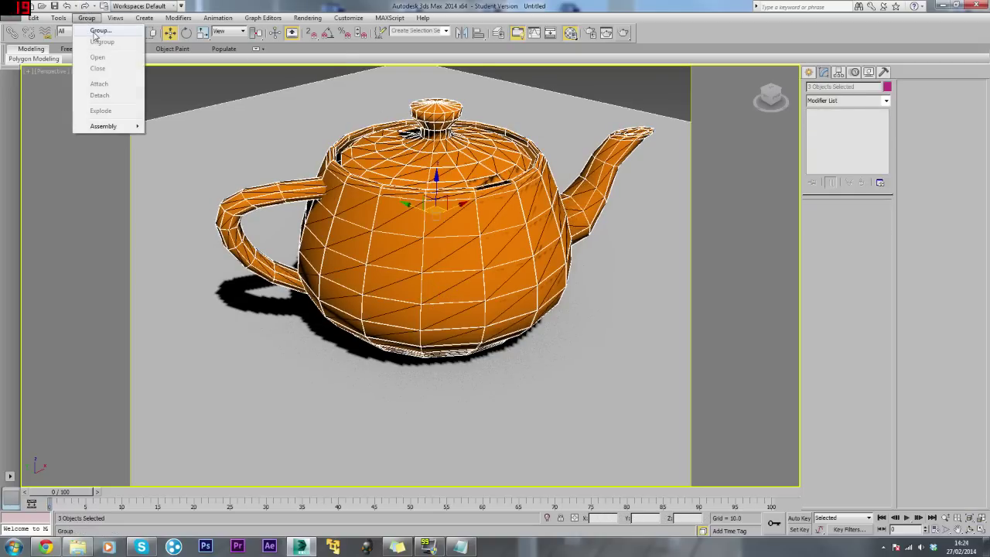
left_click(542, 83)
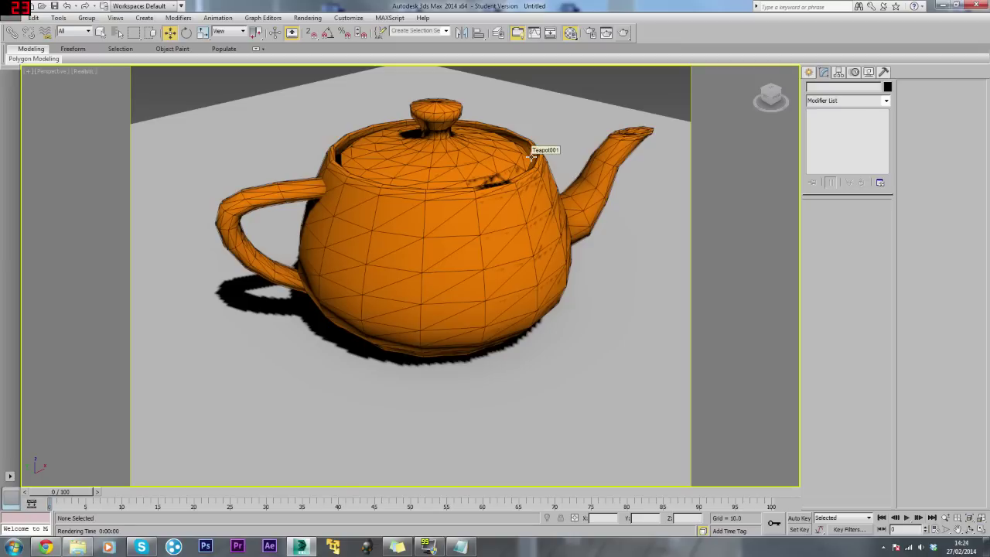
Examine how the Wire copy sits over the original teapot, selecting each and looking closely at the handle joint.
left_click(454, 166)
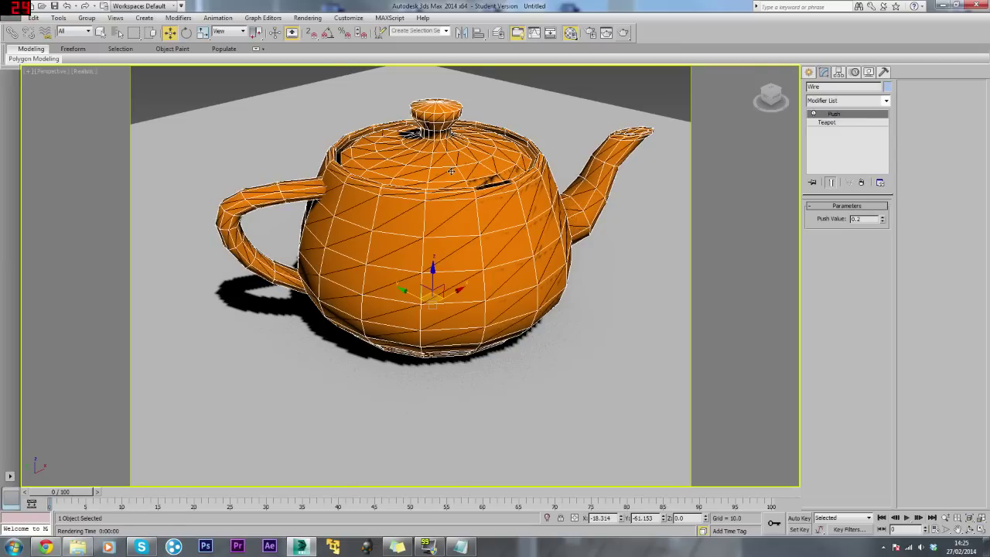
left_click(578, 84)
left_click(620, 146)
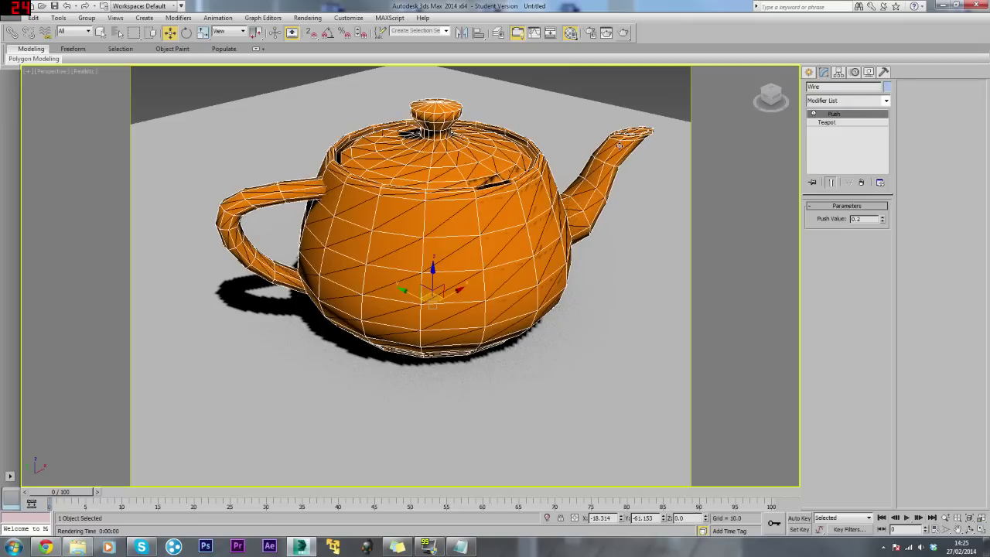
left_click(616, 93)
left_click(317, 181)
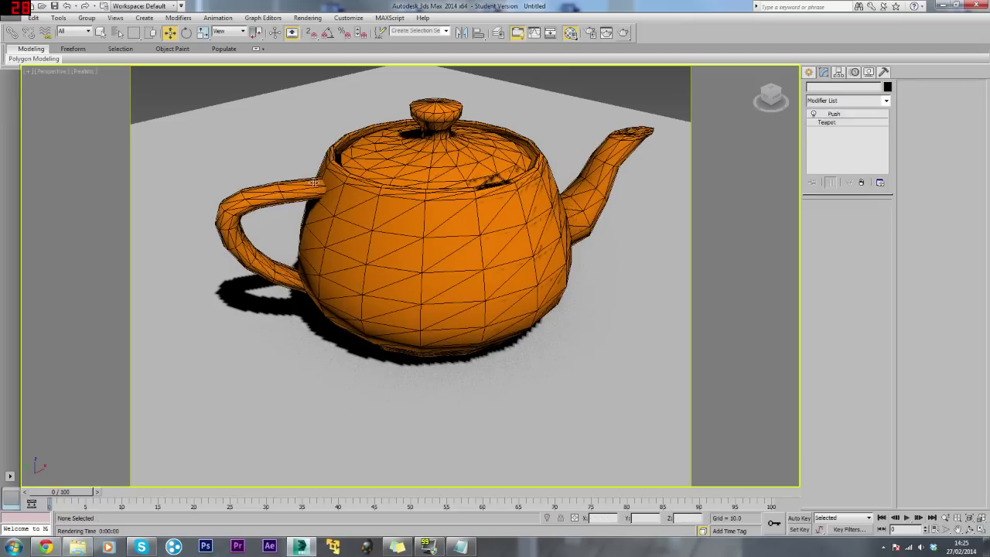
middle_click_drag(317, 181, 371, 239, "alt")
scroll(372, 238, "up", 3)
scroll(412, 286, "up", 5)
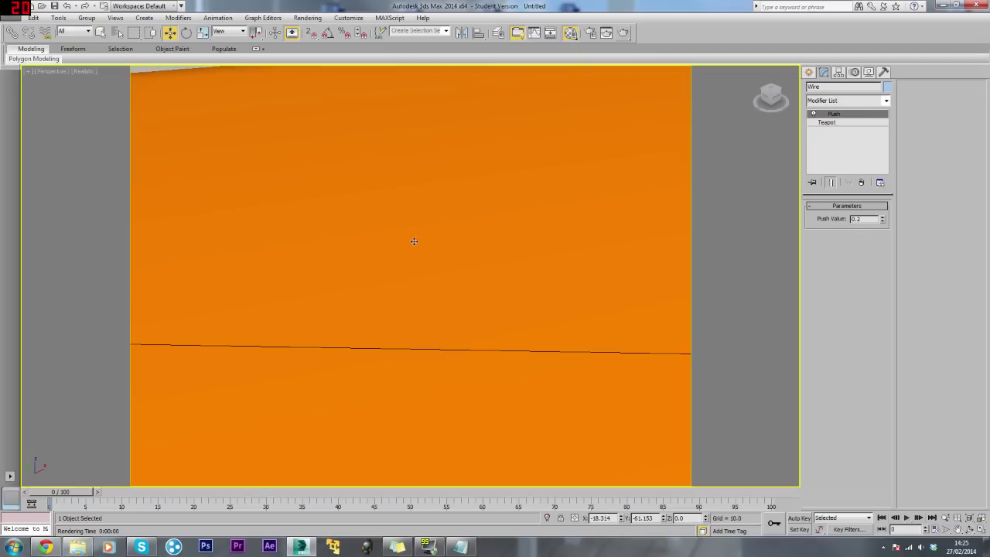
scroll(413, 239, "down", 3)
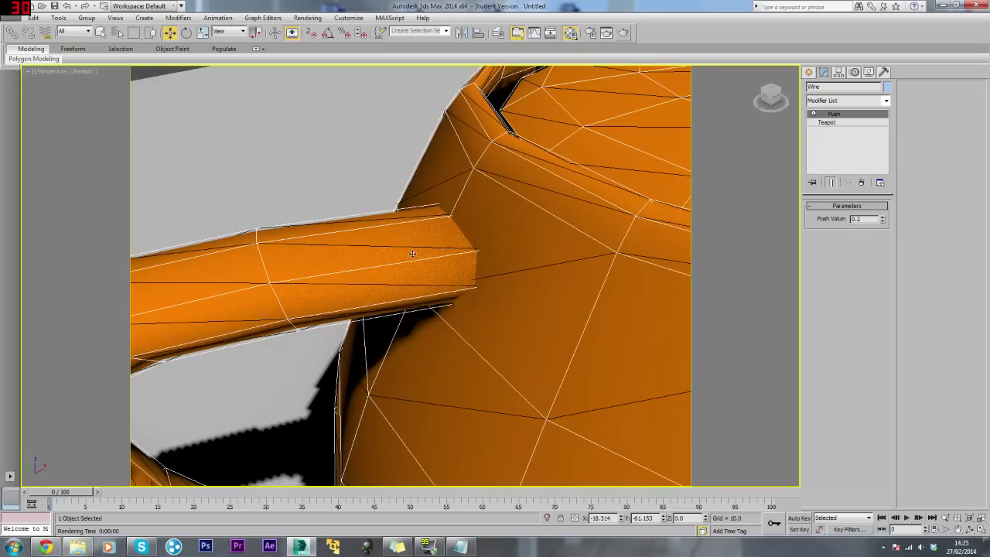
left_click(419, 246)
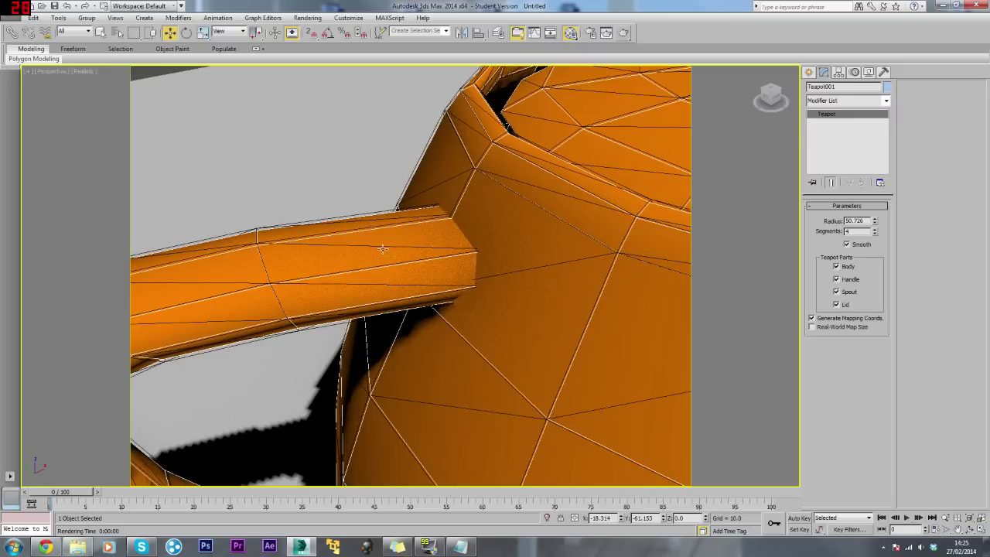
scroll(409, 248, "down", 8)
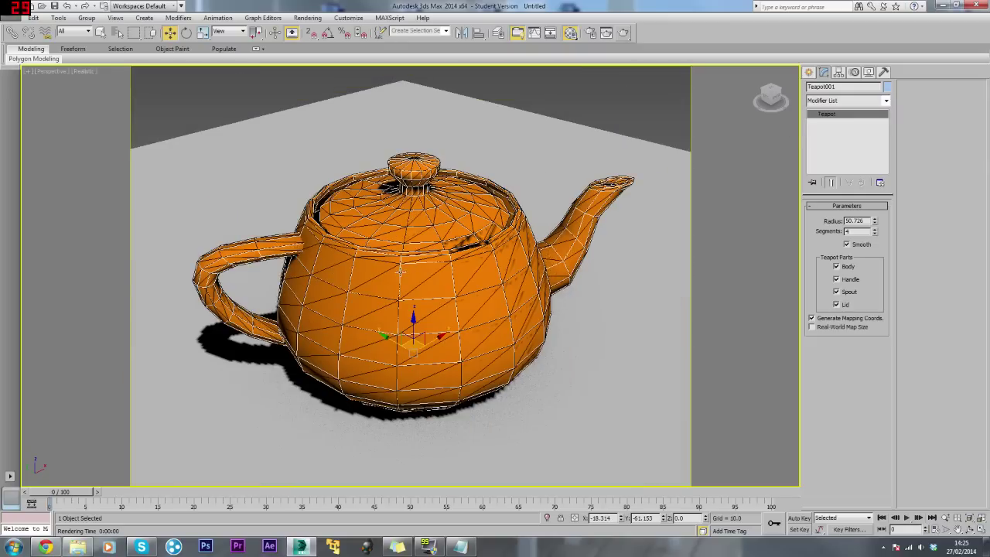
Remove the Wire teapot copy so that only the plain orange teapot stays on the plane, with nothing selected.
middle_click_drag(408, 248, 411, 247)
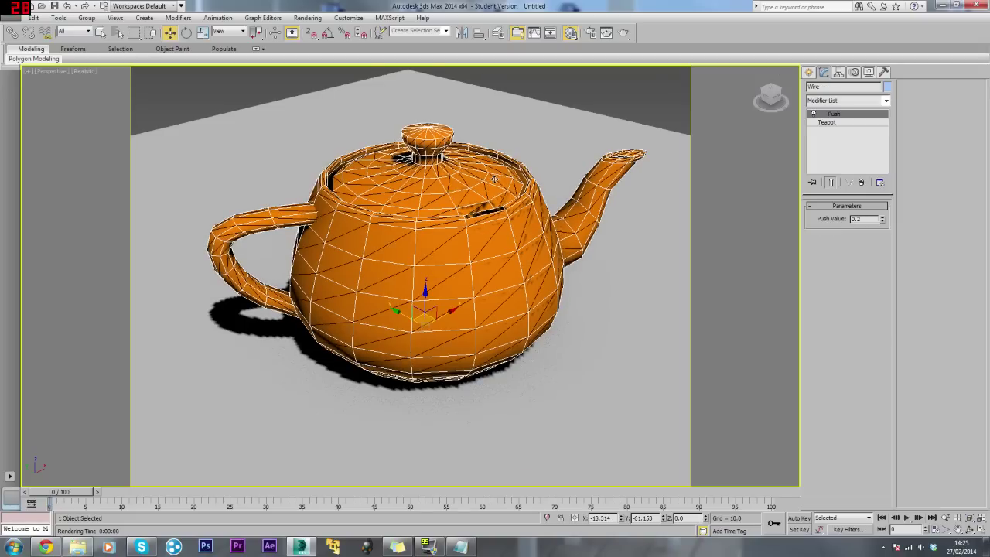
key("ctrl+d")
middle_click_drag(375, 218, 396, 234, "alt")
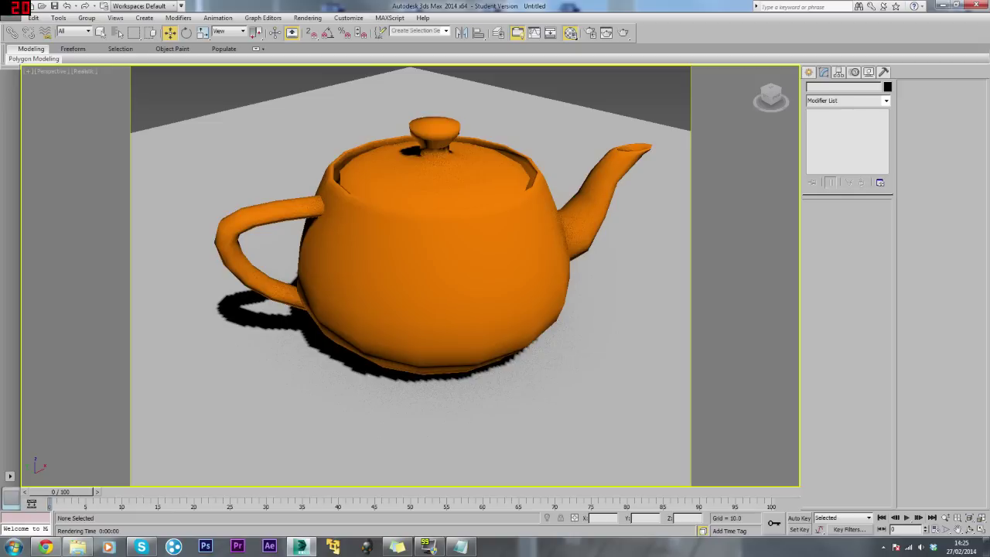
Open the Material Editor and place it beside the teapot with the fourth sample slot active.
key("m")
left_click_drag(912, 60, 600, 89)
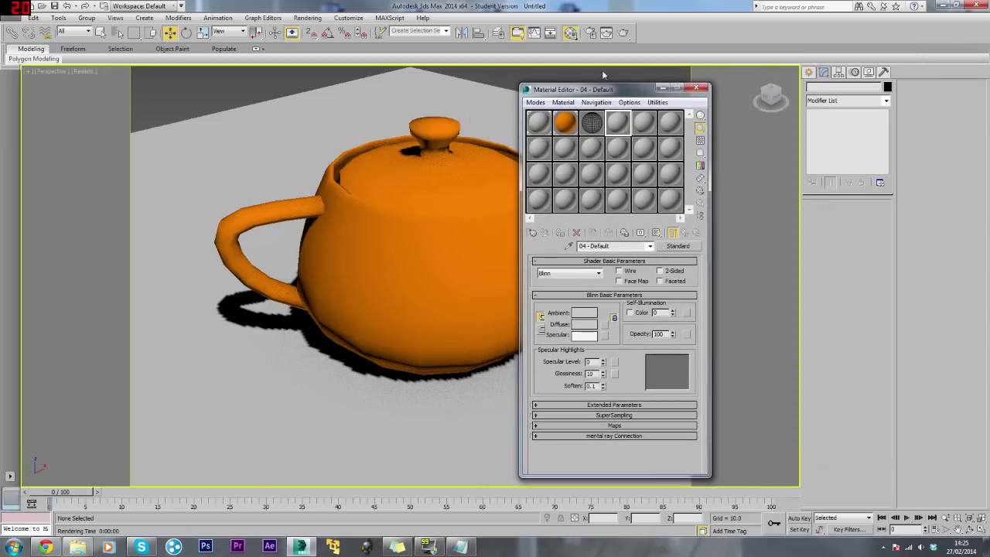
left_click(597, 9)
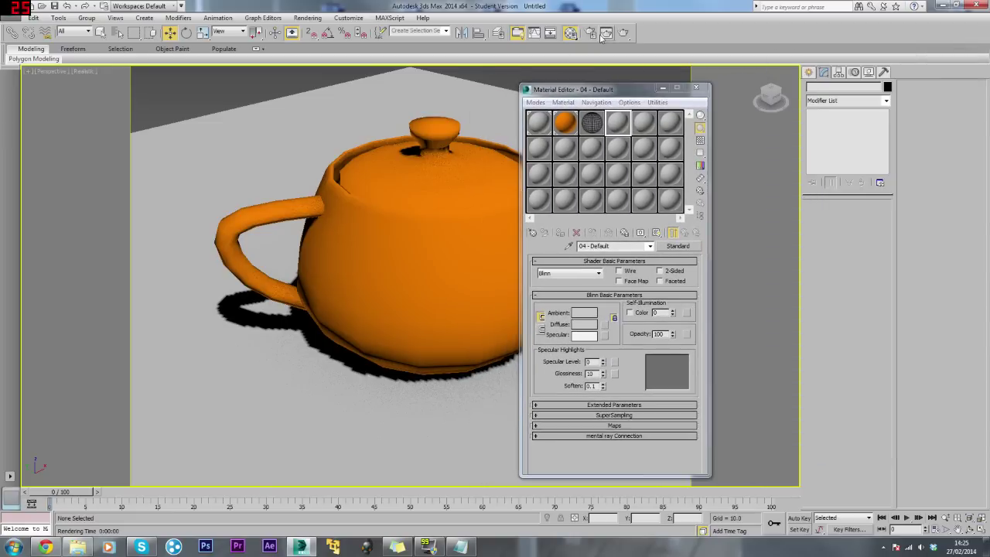
left_click(591, 33)
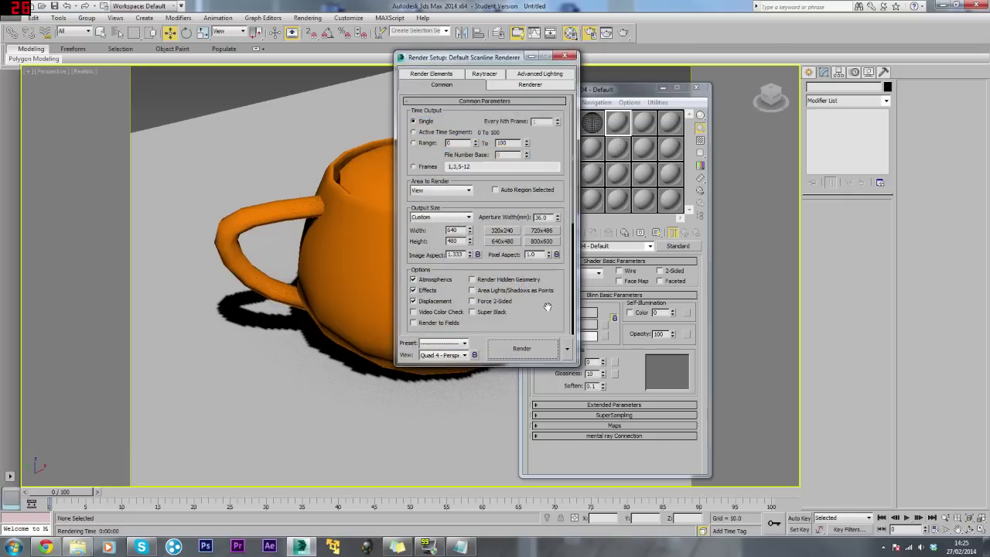
scroll(548, 307, "down", 5)
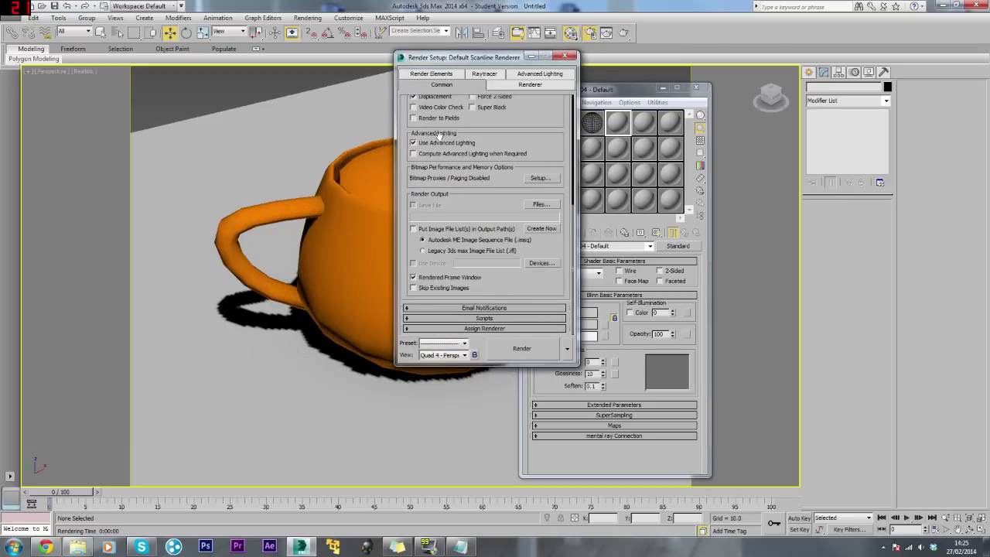
left_click(568, 56)
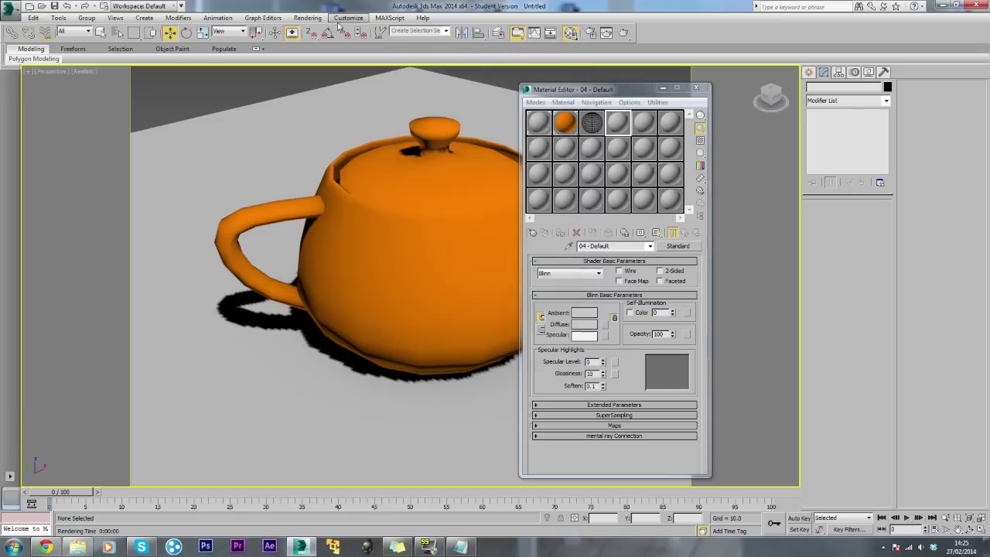
Assign NVIDIA mental ray as the production renderer in the render setup, and close the setup.
left_click(308, 18)
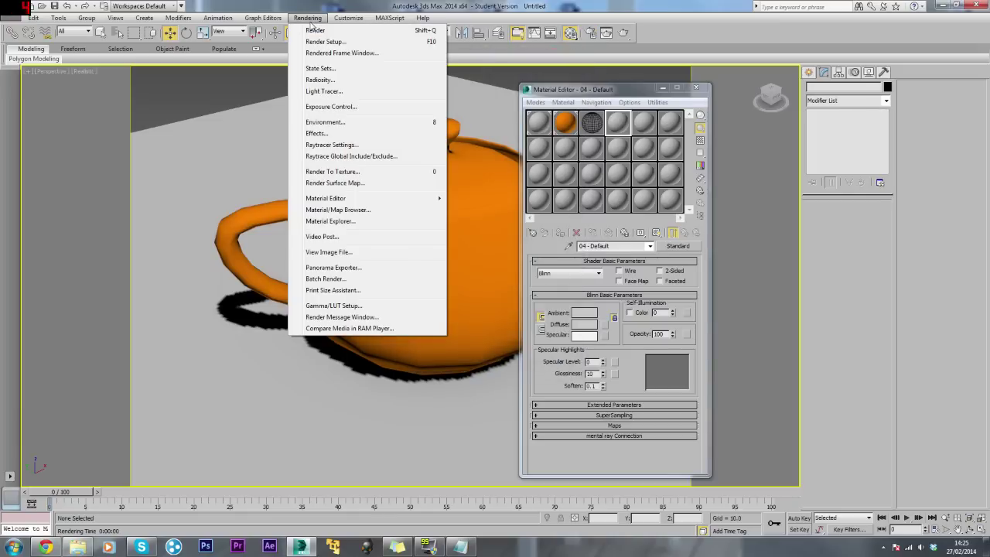
left_click(317, 42)
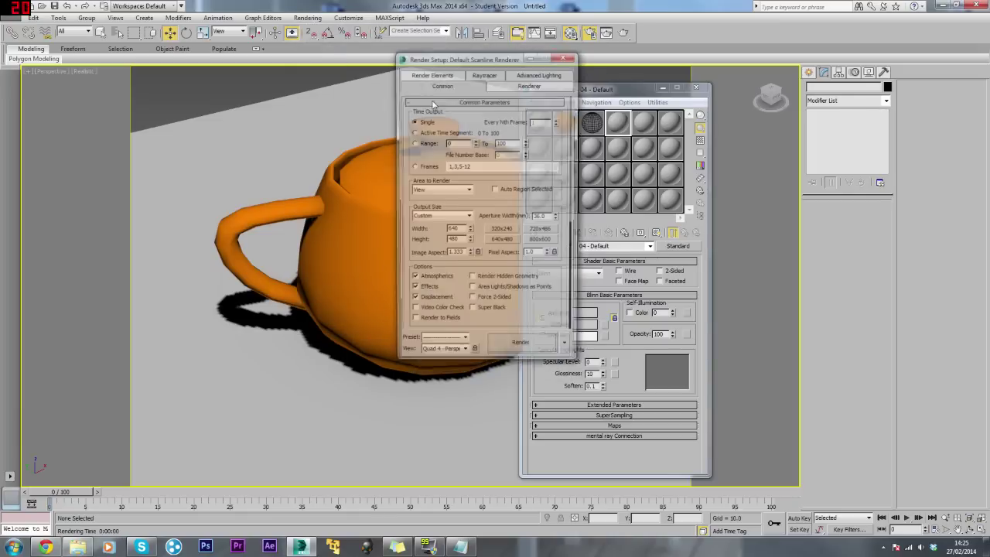
scroll(548, 325, "down", 5)
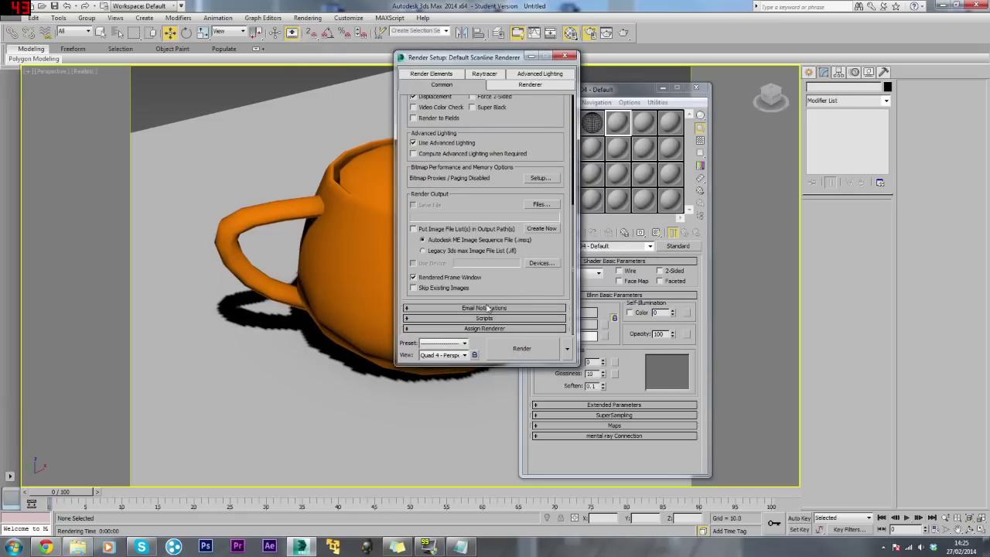
left_click(487, 328)
left_click(543, 288)
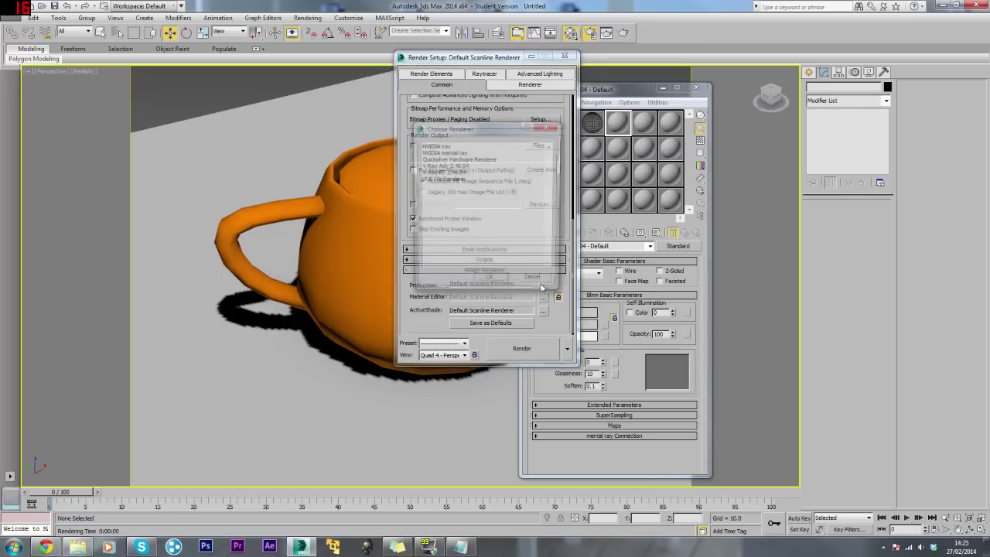
double_click(463, 152)
left_click(568, 55)
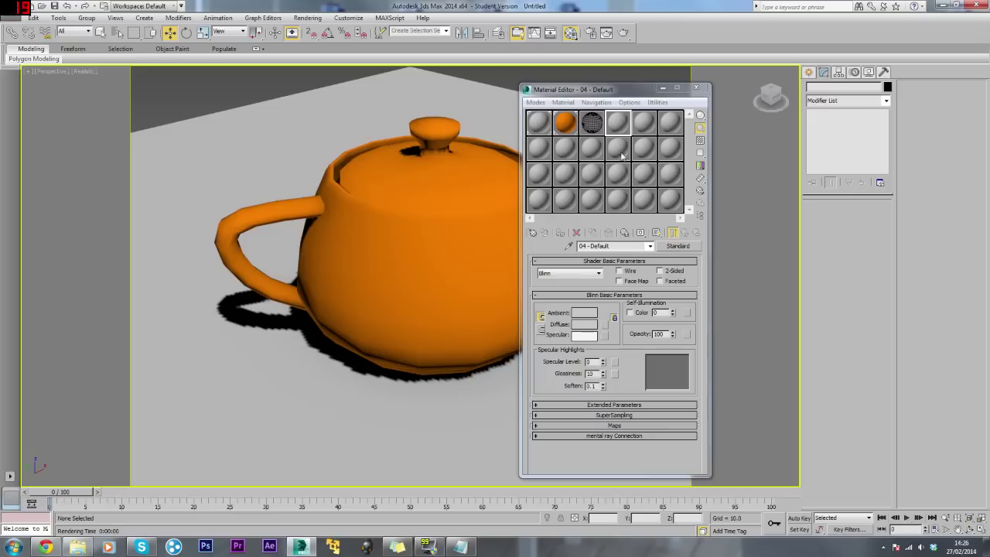
Rename the fourth material JointWireBase and change its type to Composite, discarding the old material.
left_click(611, 245)
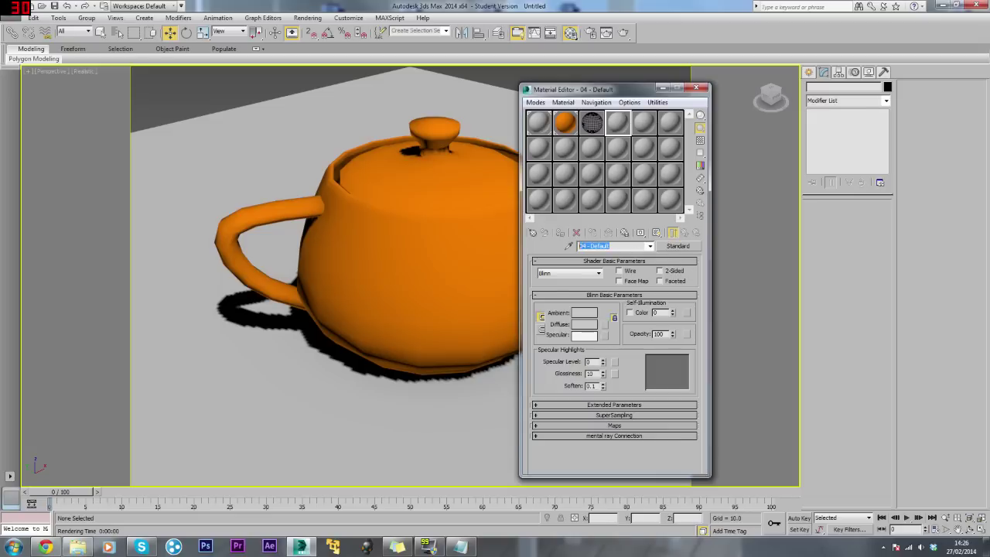
type("JointWireBase")
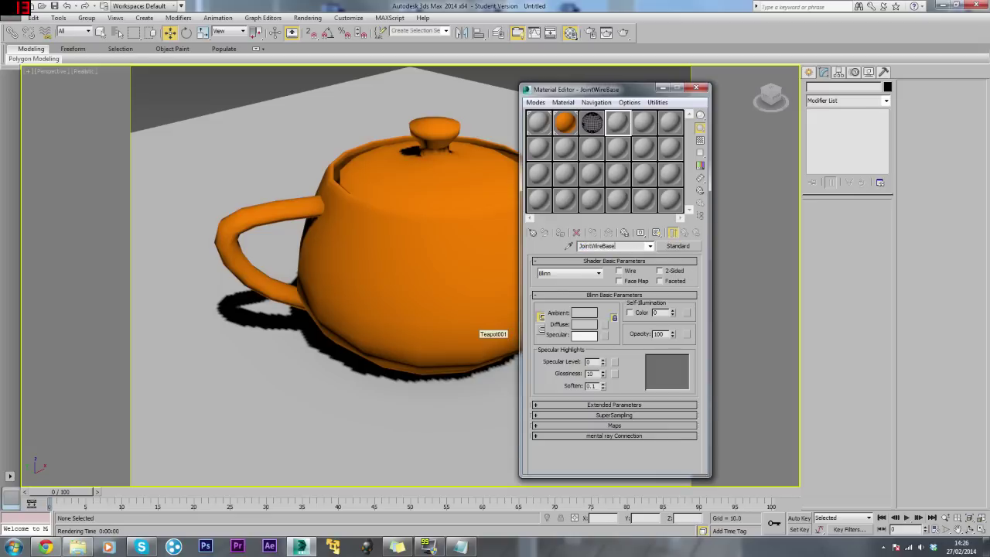
left_click(680, 249)
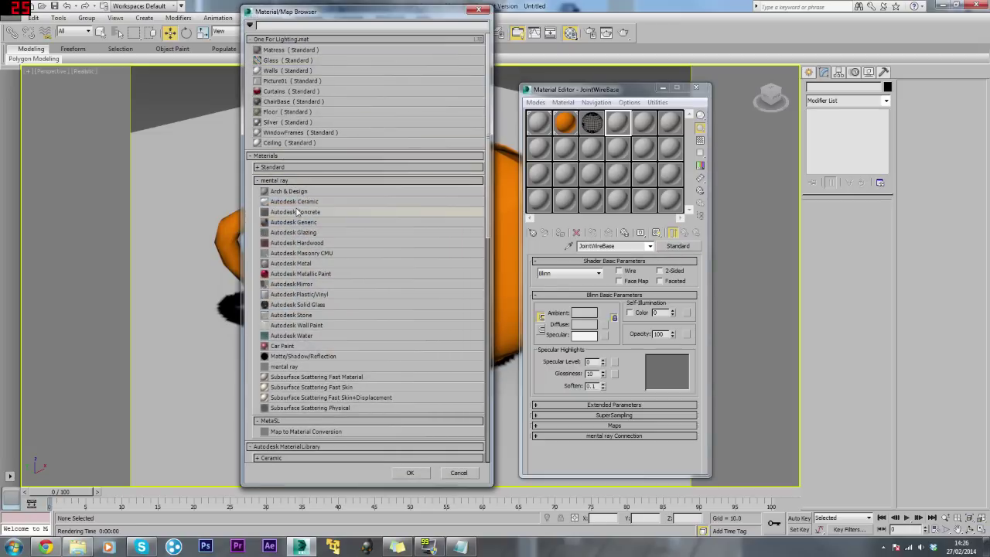
left_click(308, 168)
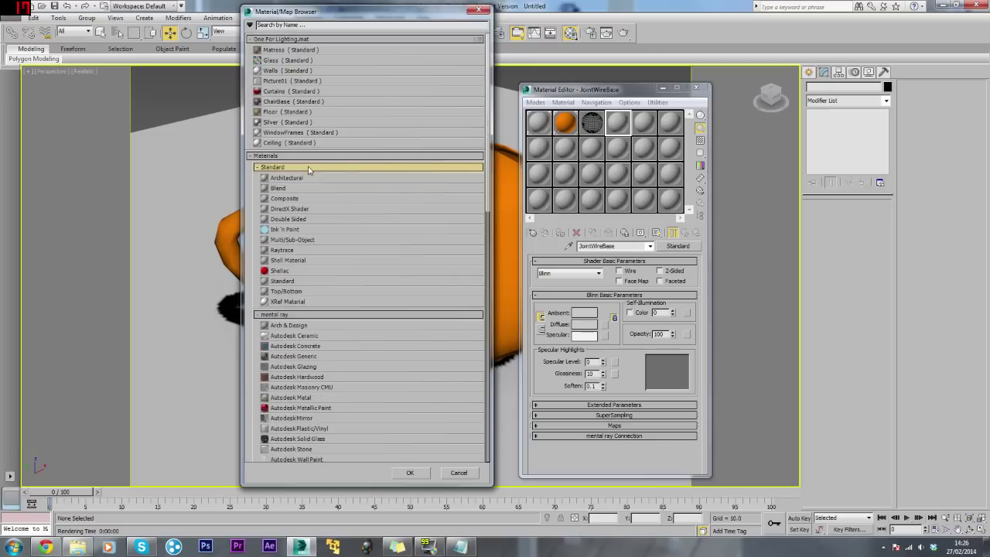
double_click(286, 204)
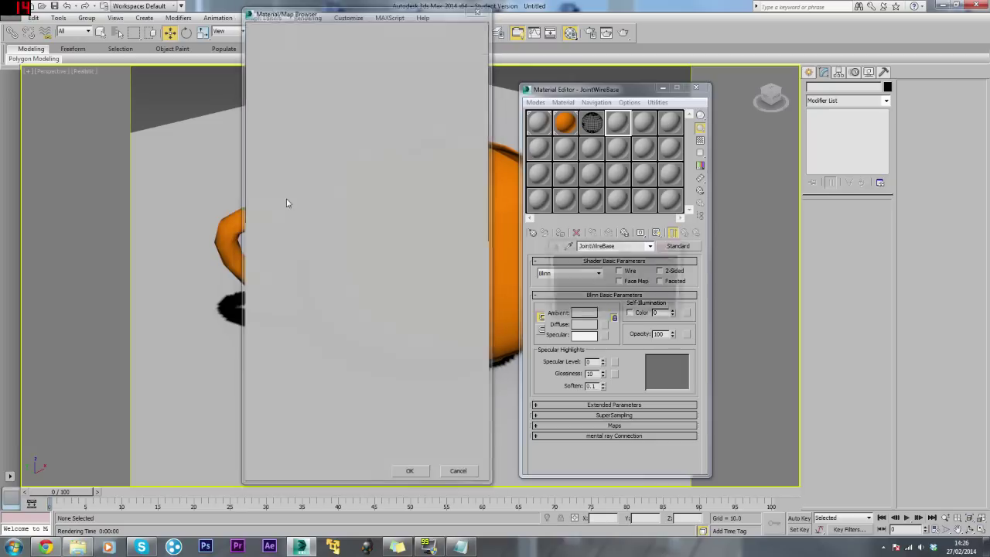
left_click(575, 271)
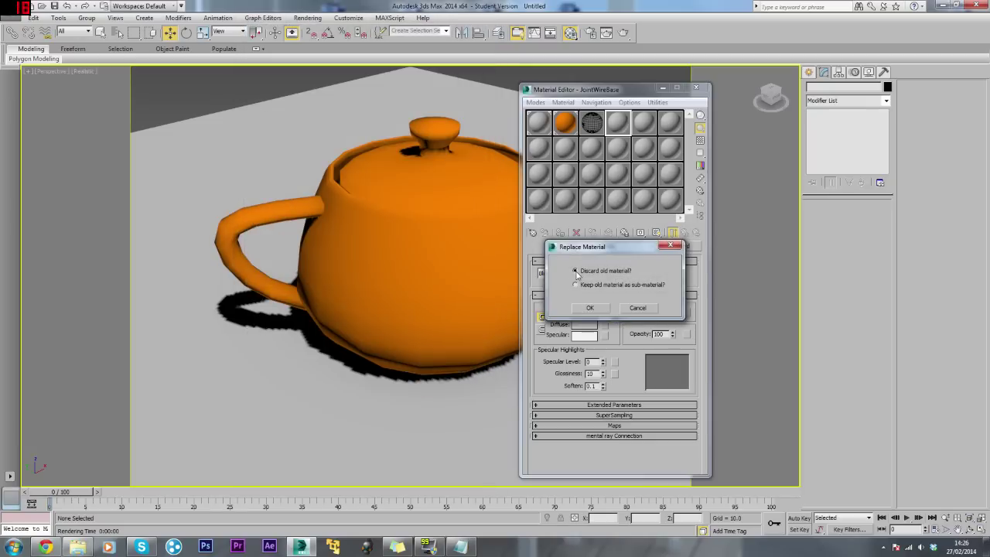
left_click(589, 308)
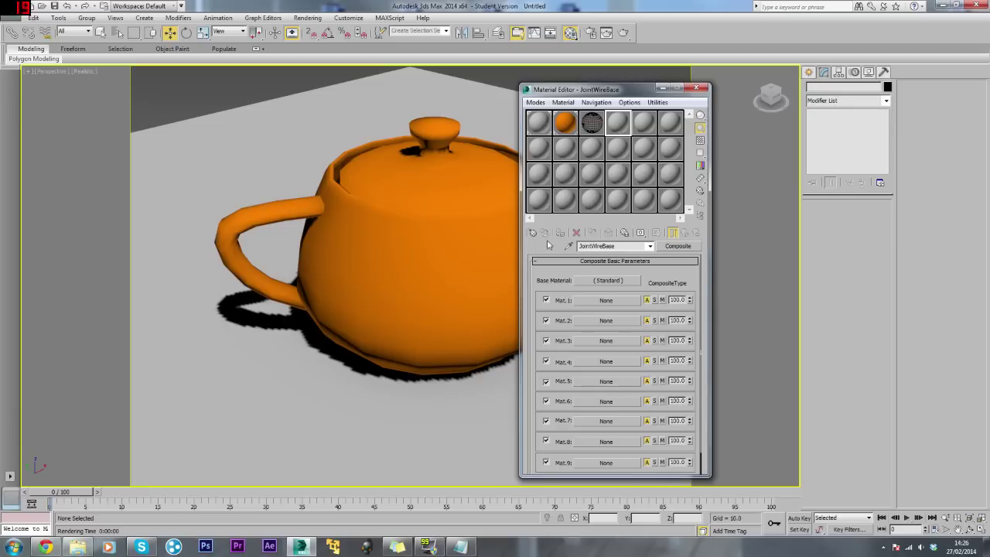
Add a Standard material as Mat. 1 of the composite with a red-orange diffuse colour of hue 3 and saturation 255.
left_click(608, 282)
left_click(606, 300)
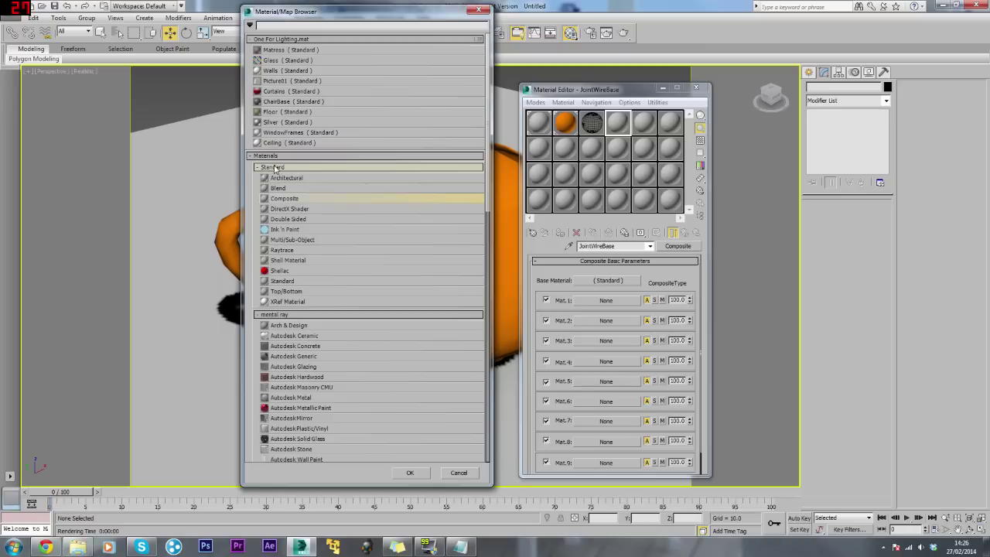
double_click(281, 281)
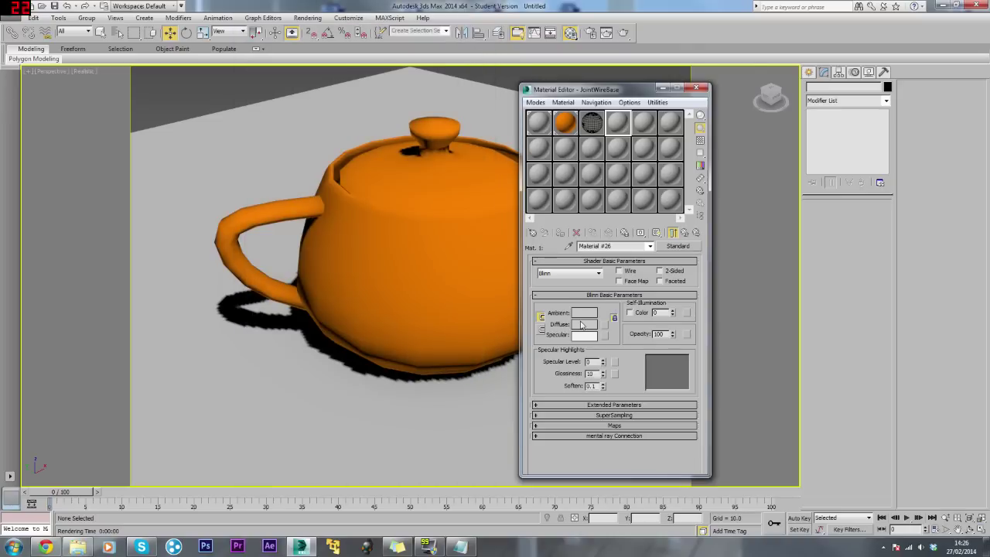
left_click(582, 325)
left_click_drag(218, 77, 208, 64)
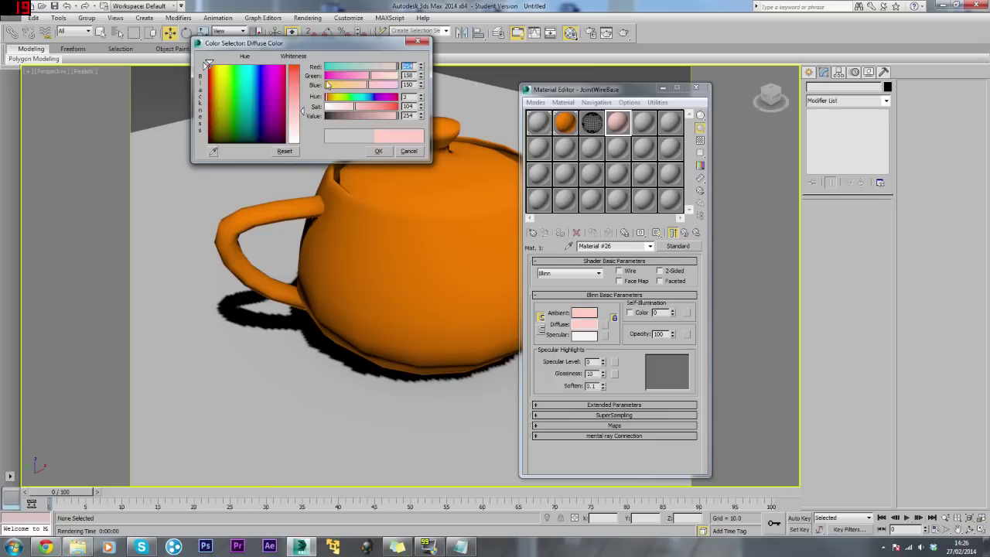
left_click_drag(302, 110, 308, 67)
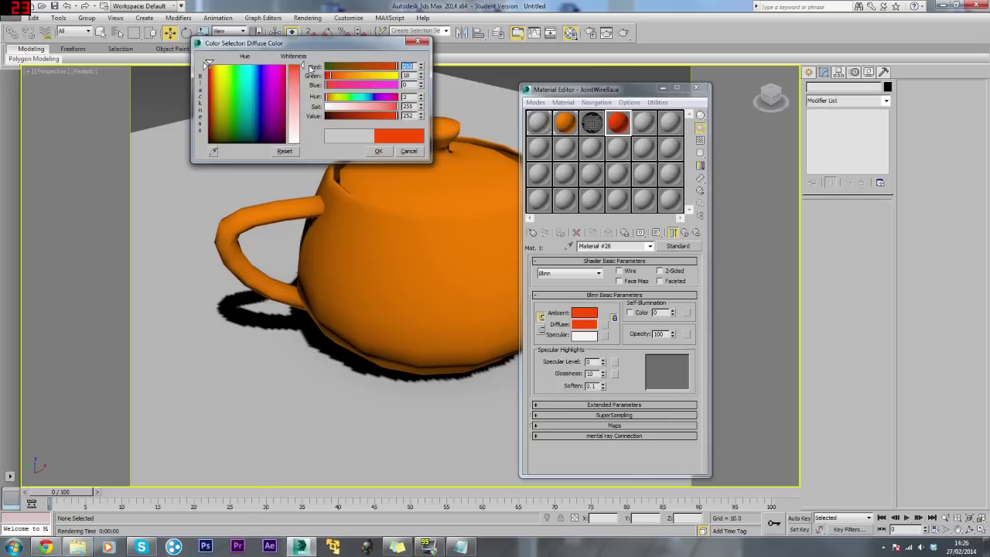
left_click(378, 151)
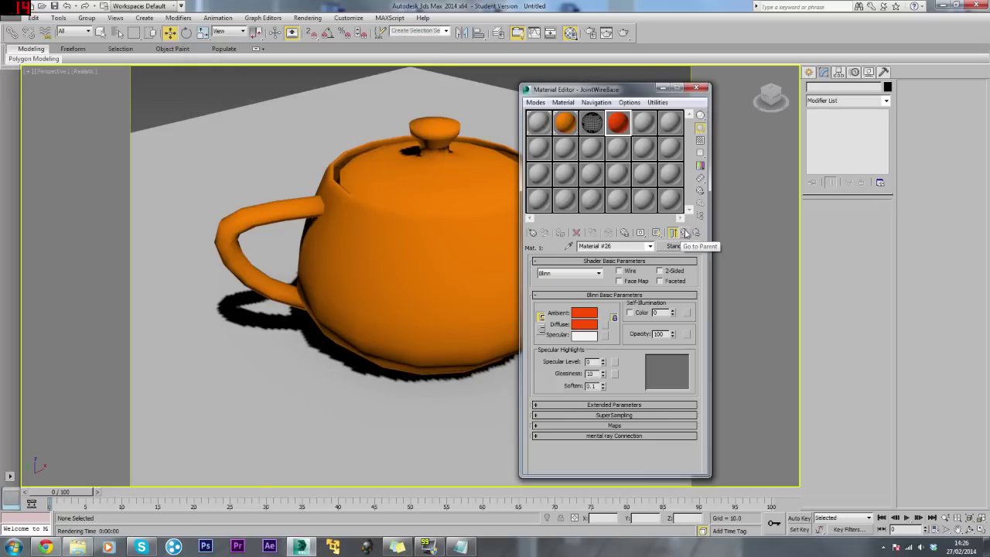
left_click(685, 234)
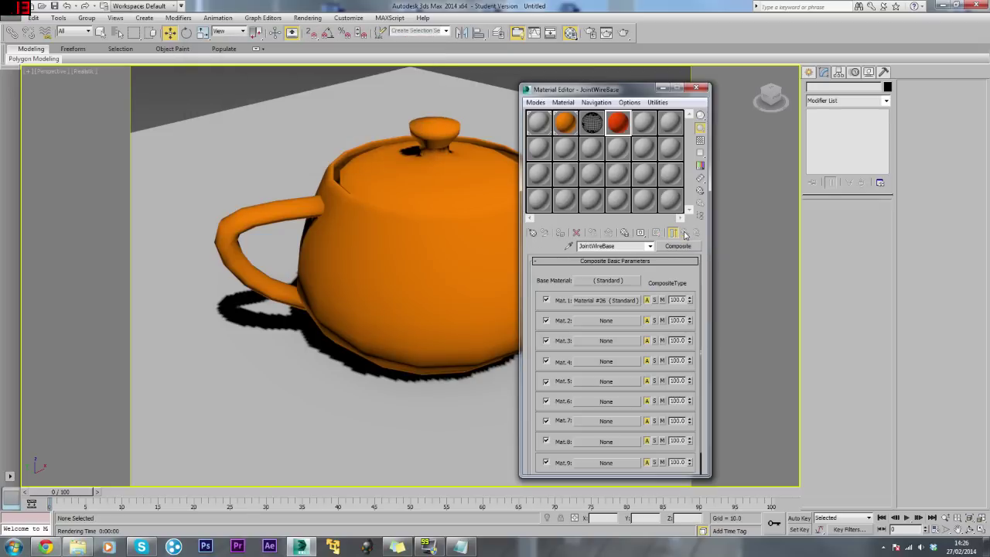
Add a Standard material as Mat. 2 of the composite, with Wire enabled and a black diffuse colour.
left_click(607, 321)
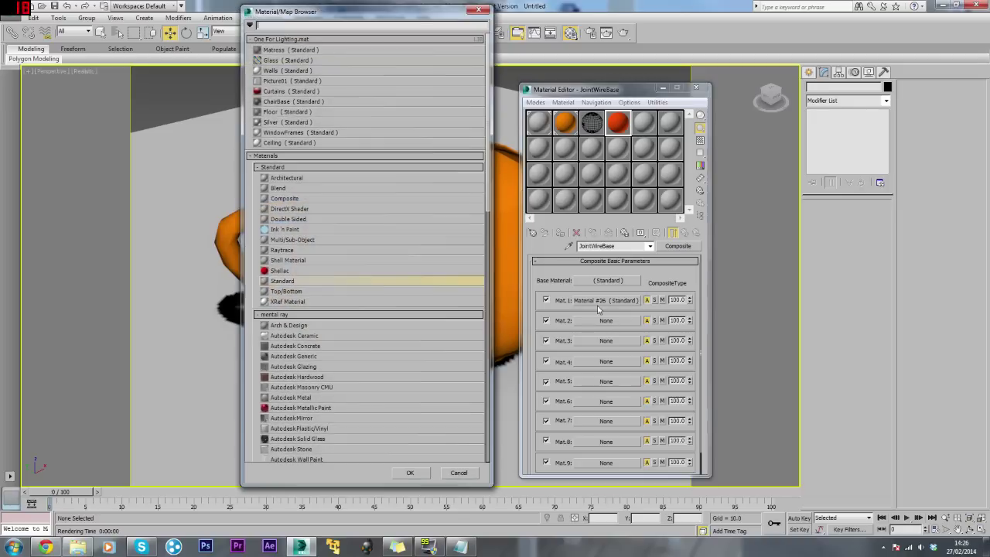
double_click(287, 281)
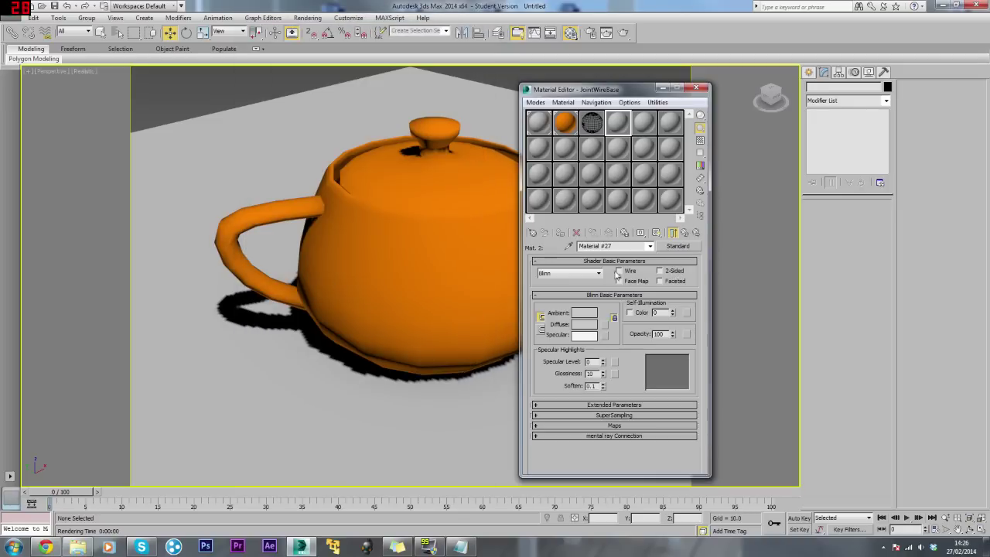
left_click(619, 271)
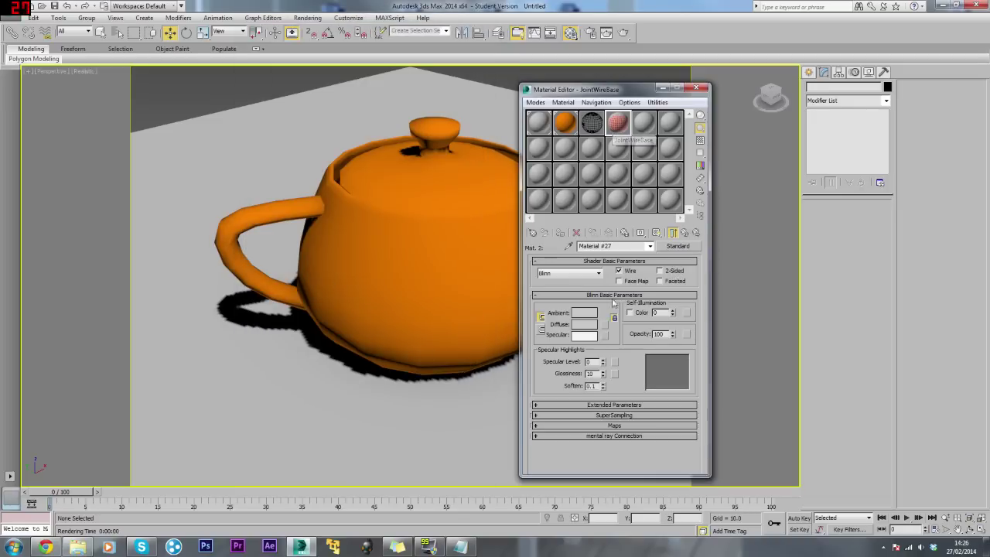
left_click(589, 323)
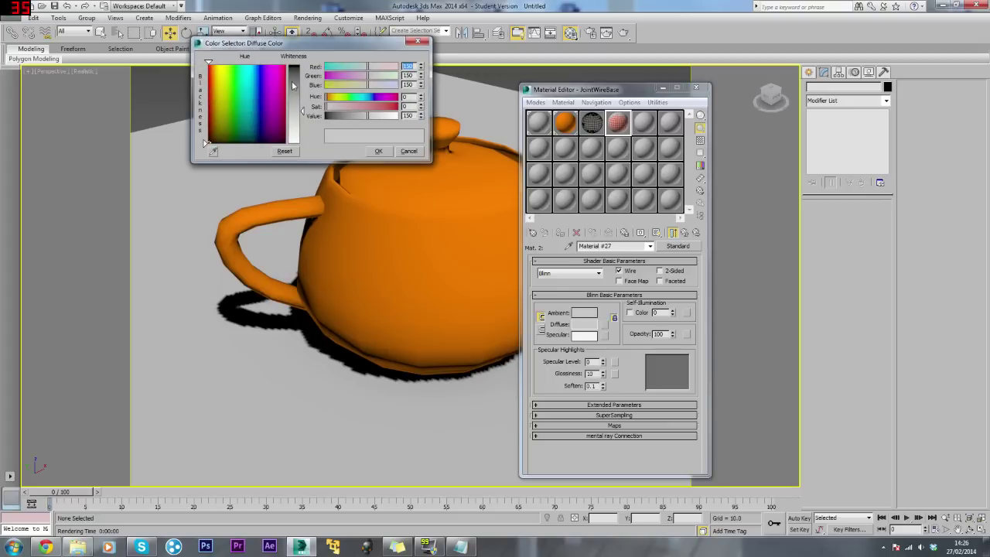
left_click_drag(293, 86, 293, 65)
left_click(378, 152)
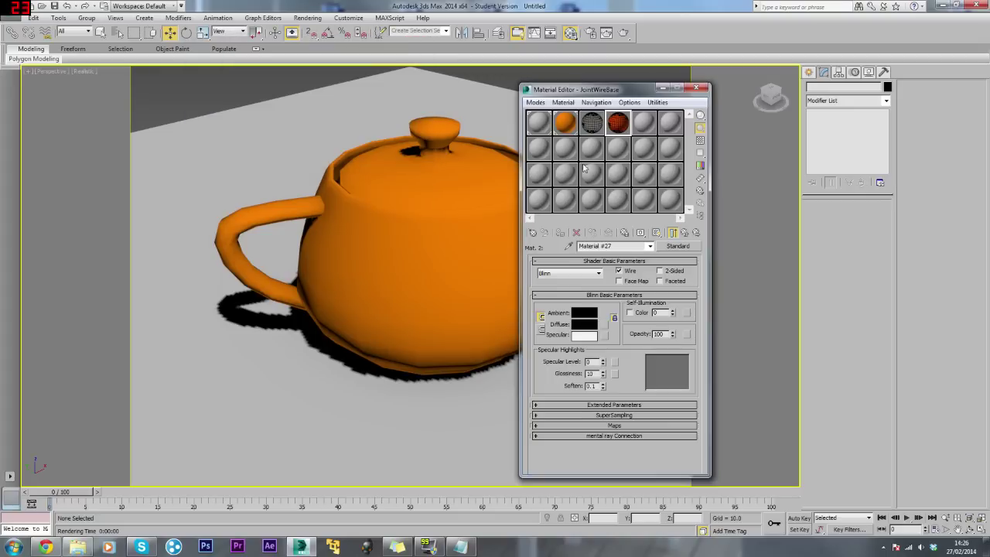
Apply the JointWireBase material to the teapot and test-render the Perspective view, stopping the render early and closing its frame.
left_click_drag(617, 122, 455, 235)
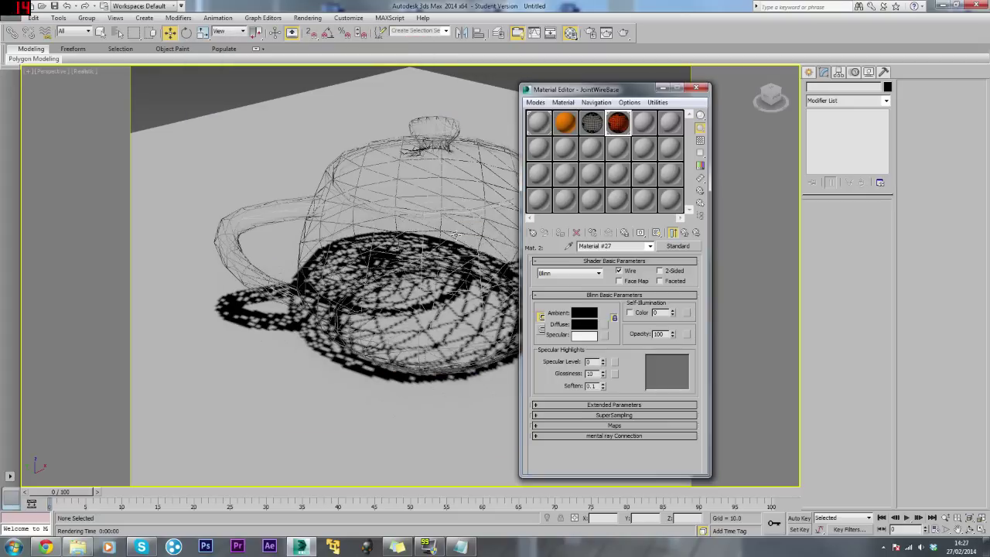
left_click_drag(608, 91, 862, 114)
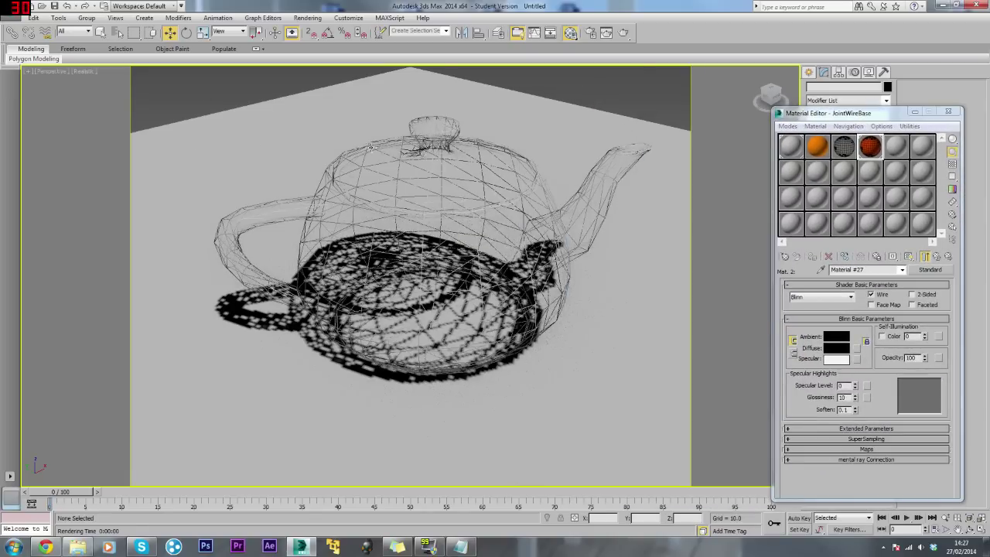
left_click(623, 33)
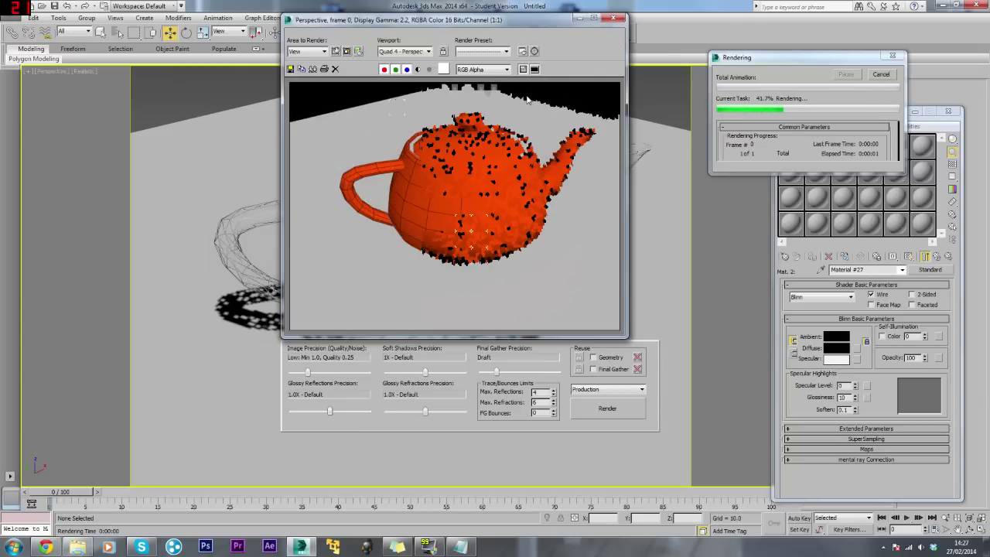
left_click(880, 74)
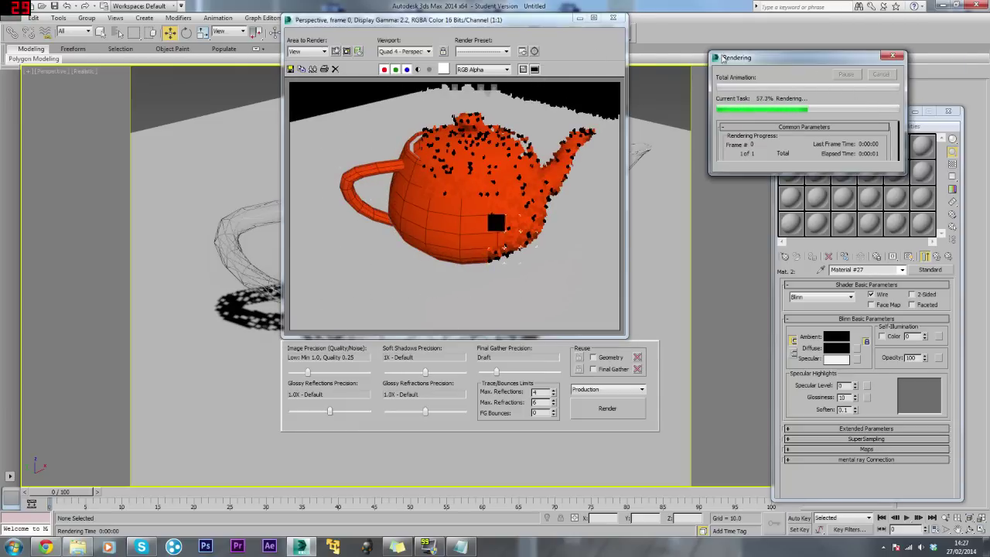
left_click(613, 17)
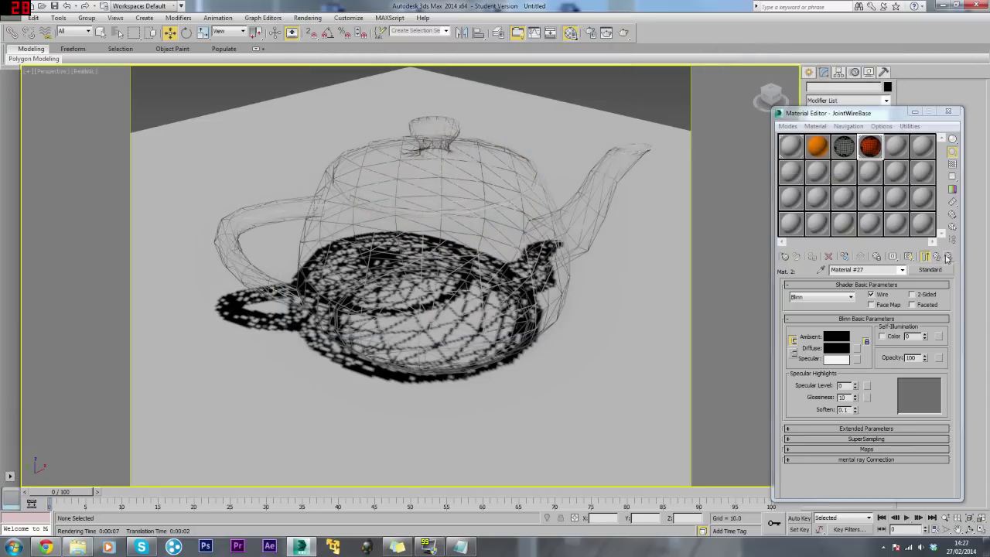
Rename the composite's Mat. 1 material BaseColour and make it 2-Sided, keeping its Standard type.
left_click(935, 256)
left_click(852, 324)
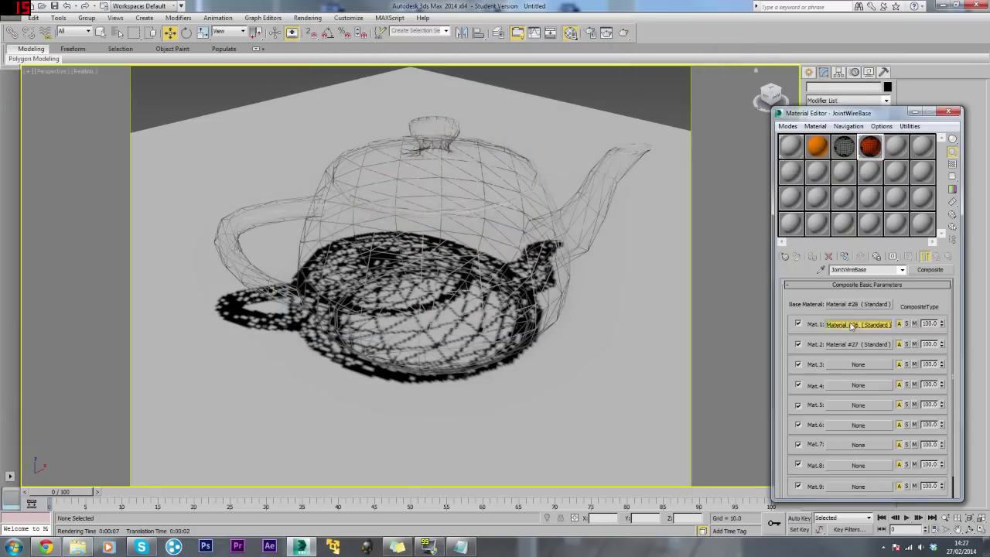
double_click(870, 269)
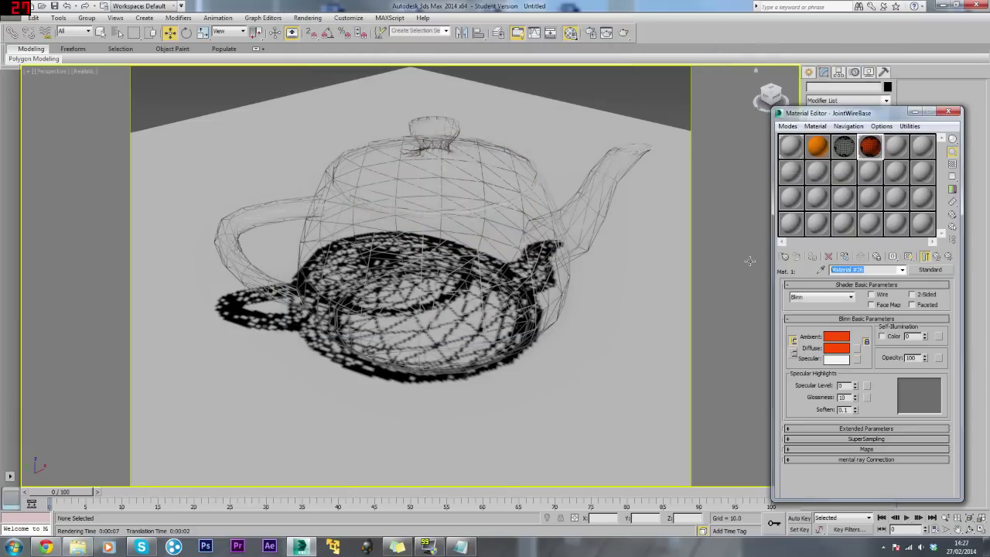
type("BasiCol")
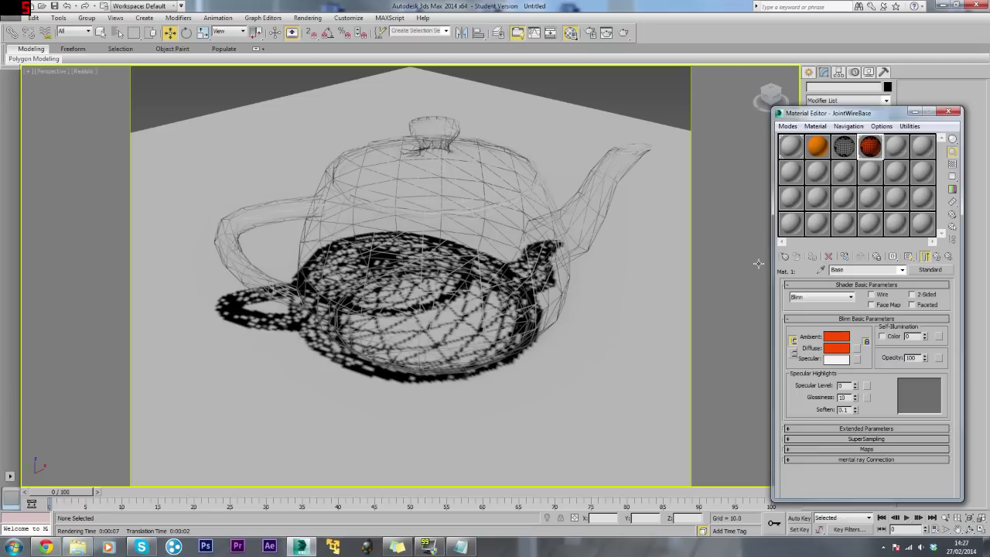
type("our")
left_click(911, 295)
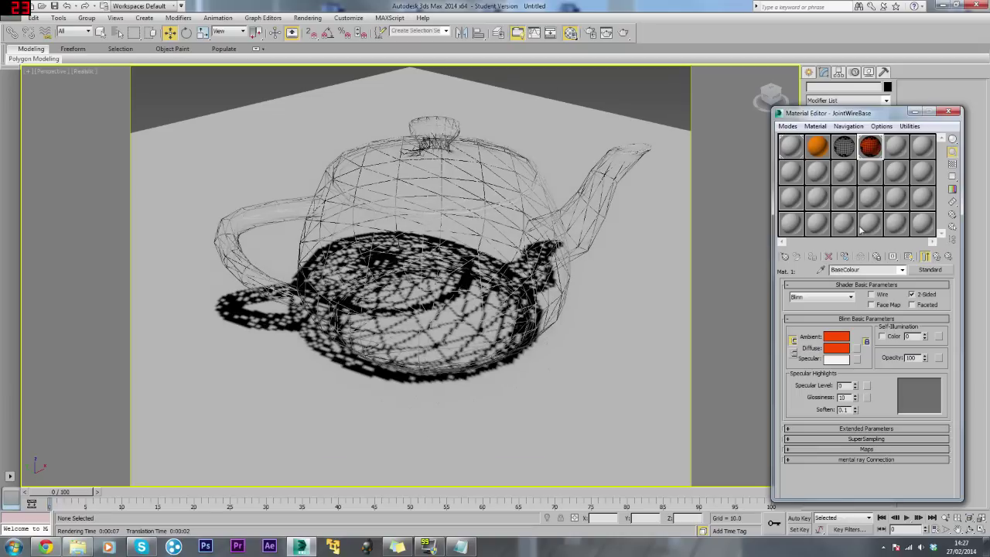
left_click(932, 270)
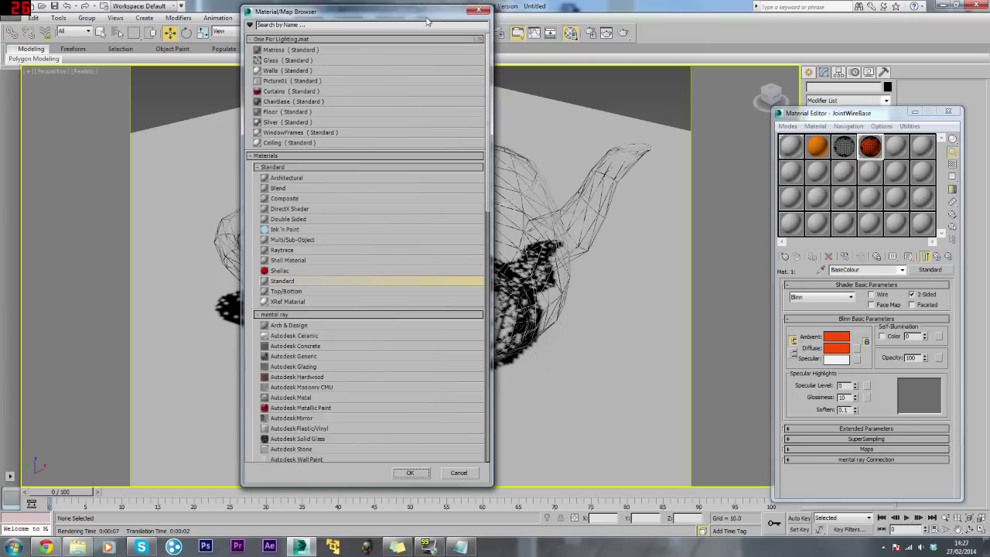
left_click(479, 10)
Rename the composite's Mat. 2 material Wire.
left_click_drag(886, 114, 437, 82)
left_click(478, 224)
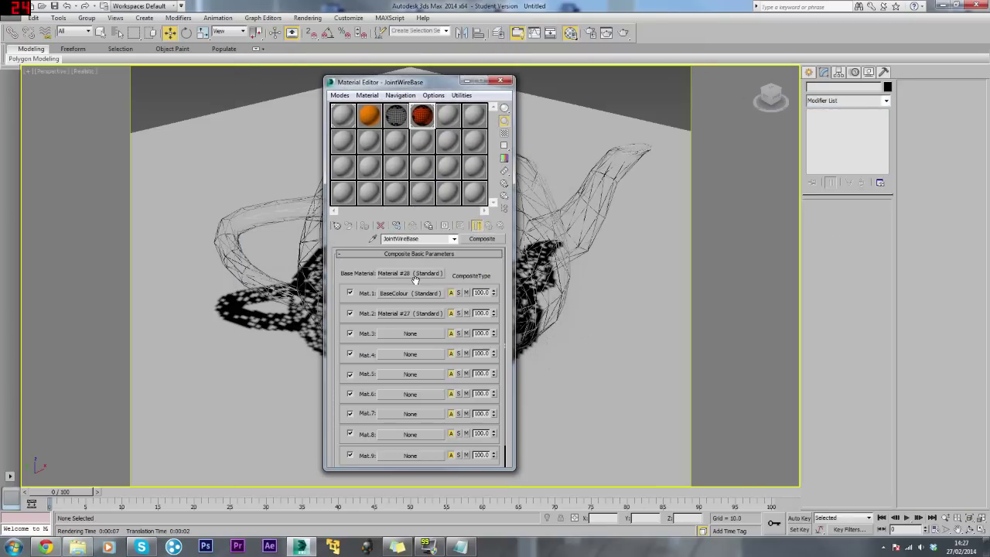
left_click(401, 313)
left_click(401, 238)
type("Wuire")
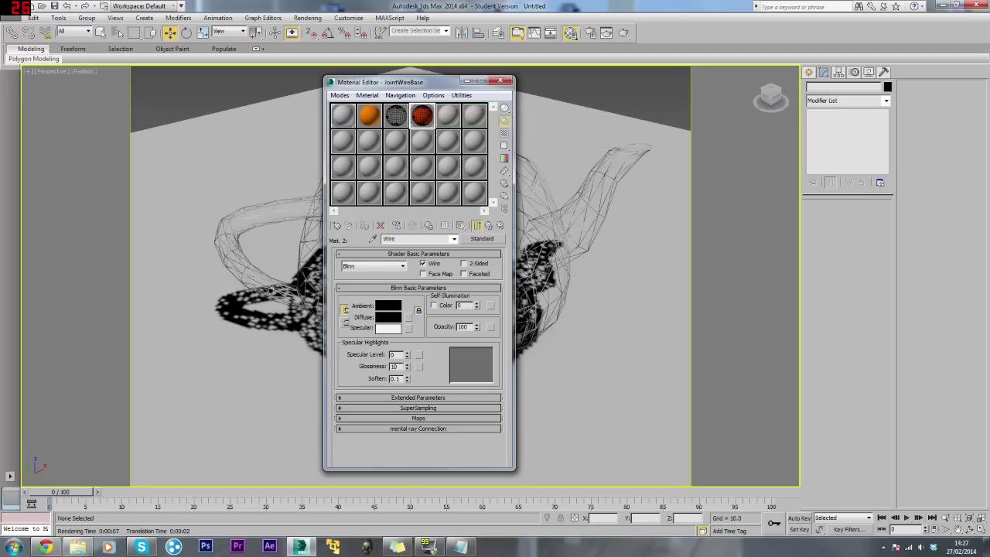
Test-render the Perspective view with the renamed sub-materials and close the rendered frame.
left_click_drag(418, 82, 791, 111)
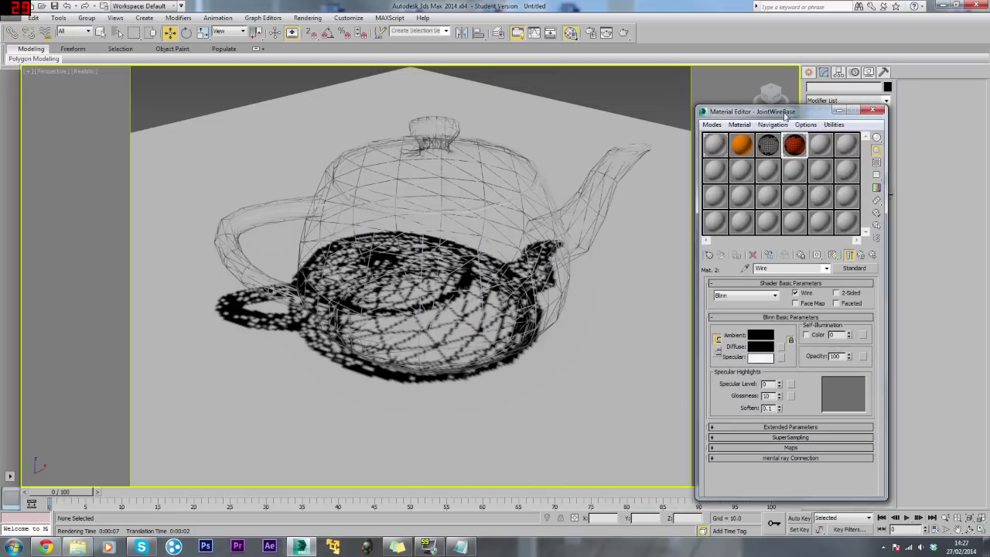
left_click(624, 33)
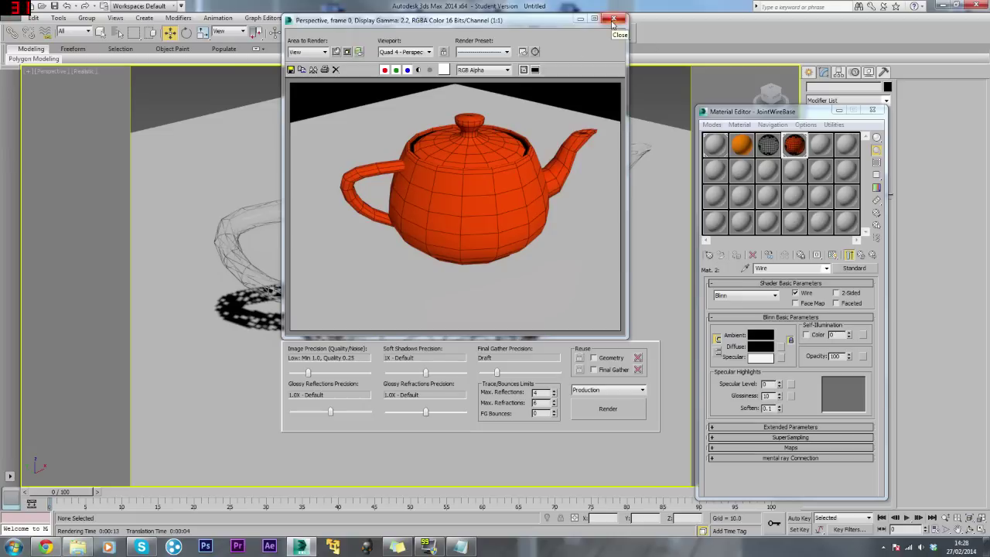
left_click(612, 19)
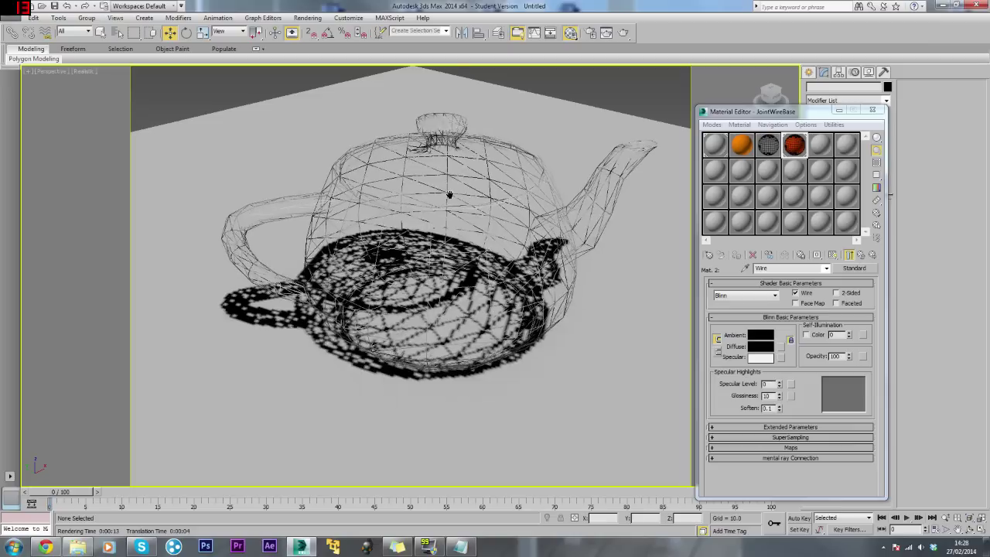
Set the Wire sub-material's wire size to 2 pixels in its extended parameters, and test-render the Perspective view, closing the frame.
left_click_drag(779, 113, 656, 67)
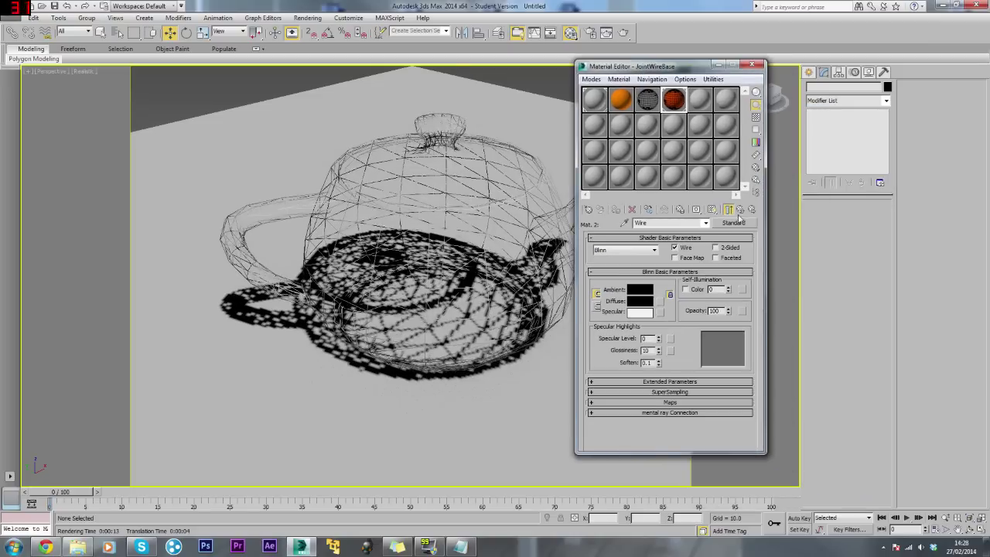
left_click(727, 209)
left_click(659, 297)
left_click(672, 382)
left_click_drag(675, 372, 678, 332)
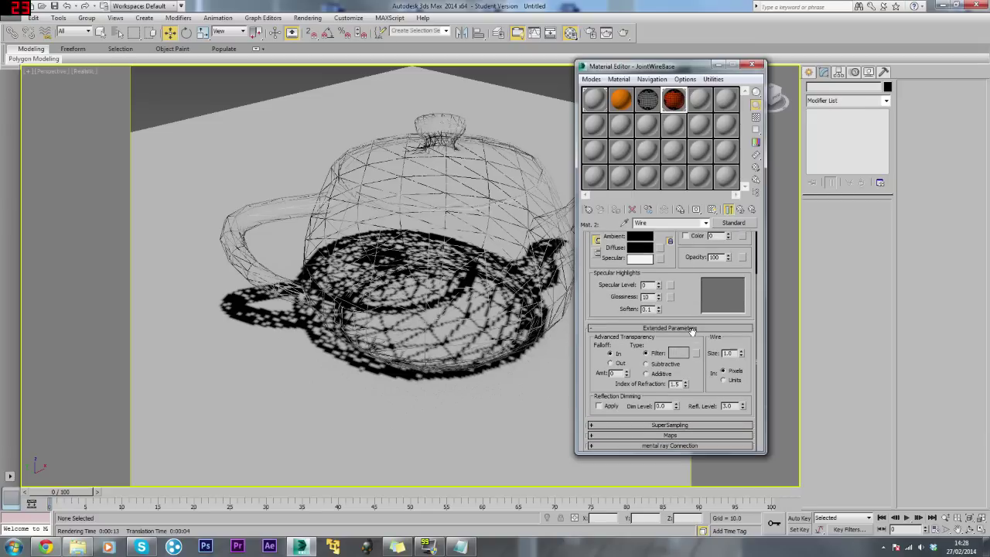
double_click(727, 353)
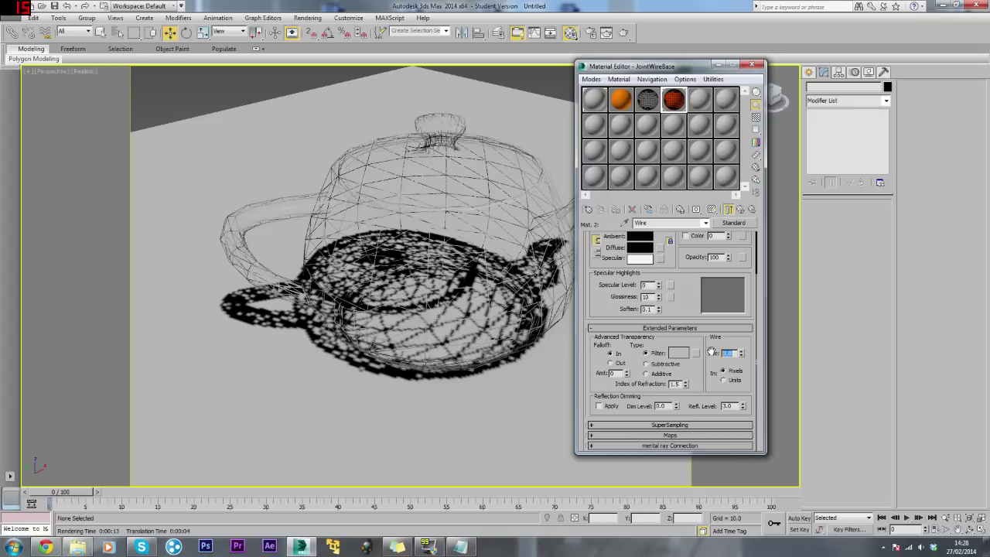
type("2")
key("Return")
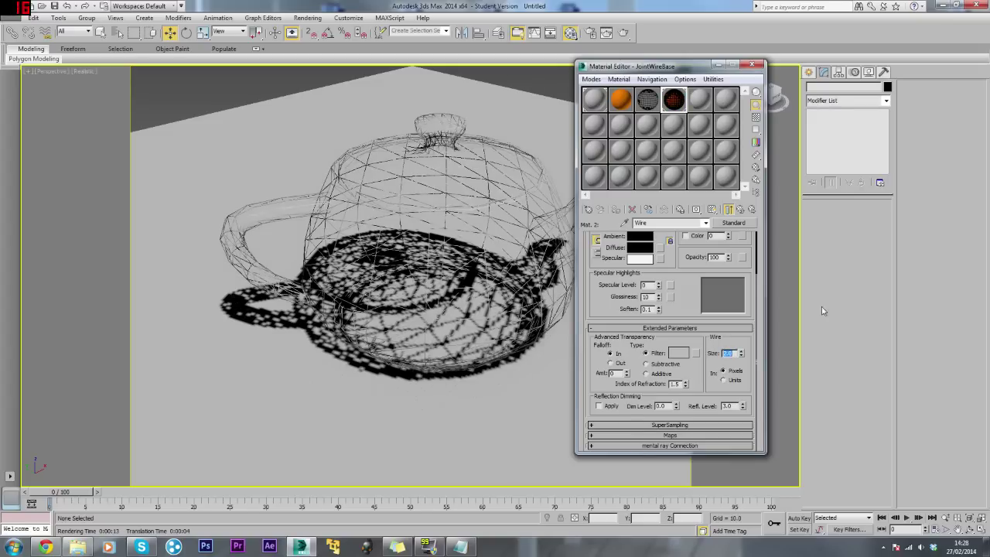
left_click(624, 33)
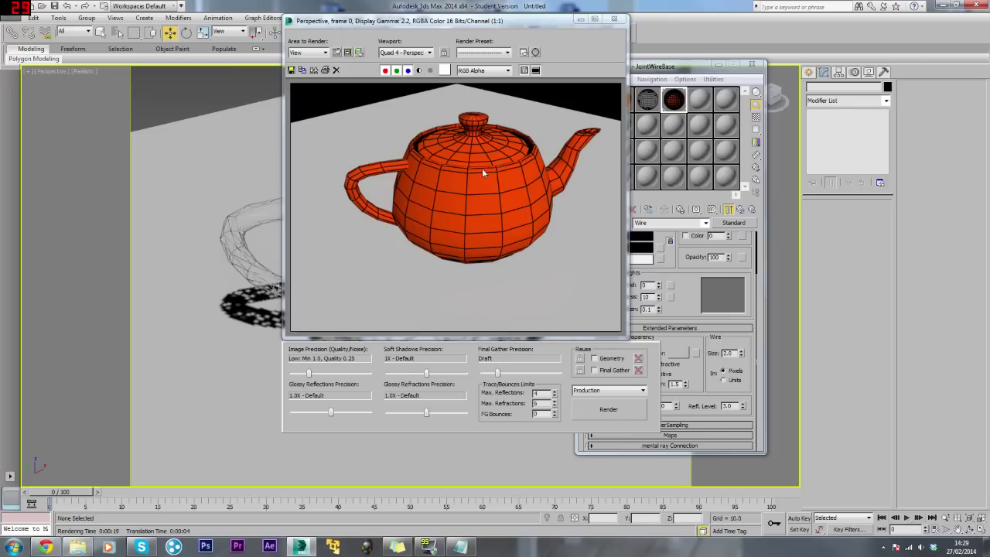
left_click(614, 18)
Try the Wire sub-material's wire size at 10 and at 6 pixels, test-rendering the view with 6 and closing the frame.
left_click(727, 353)
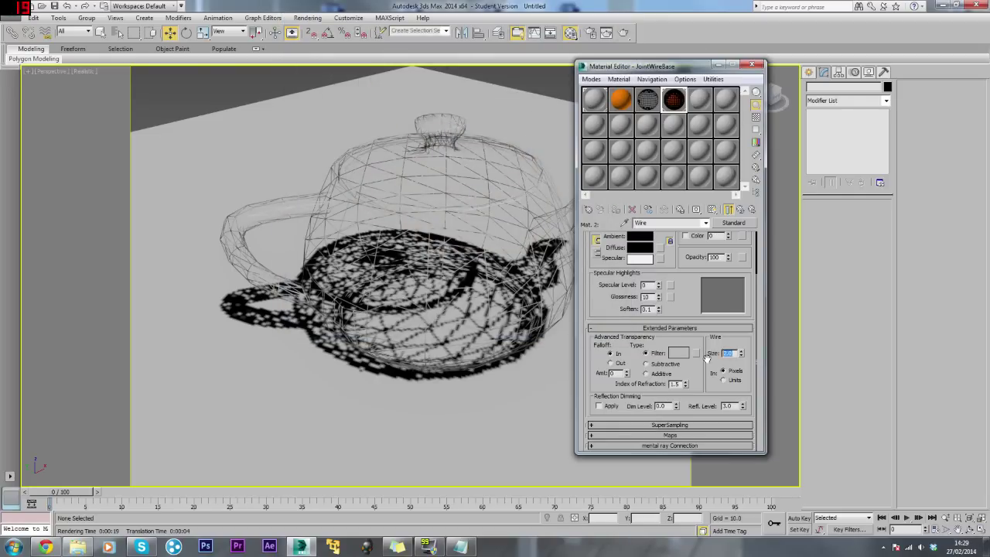
type("10")
key("Return")
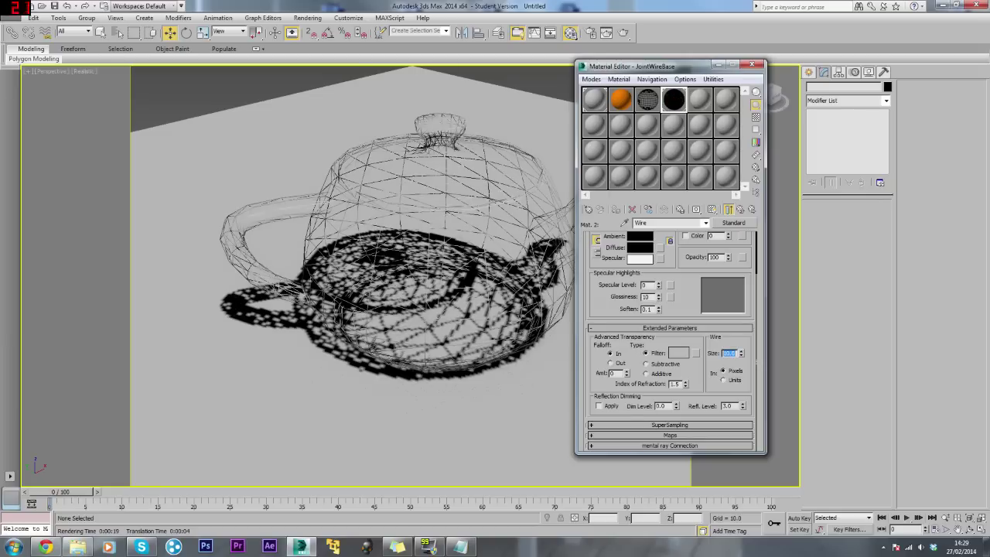
key("BackSpace")
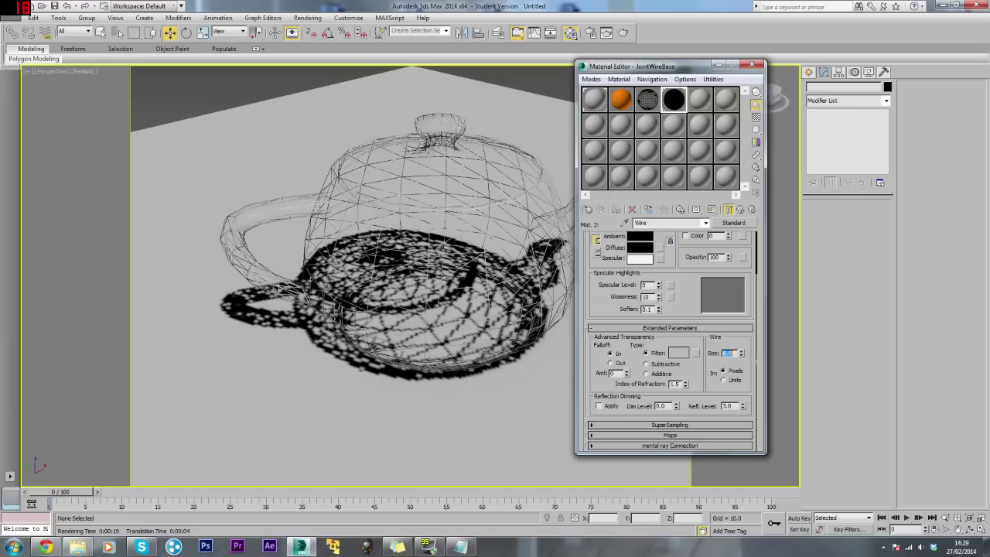
left_click(623, 32)
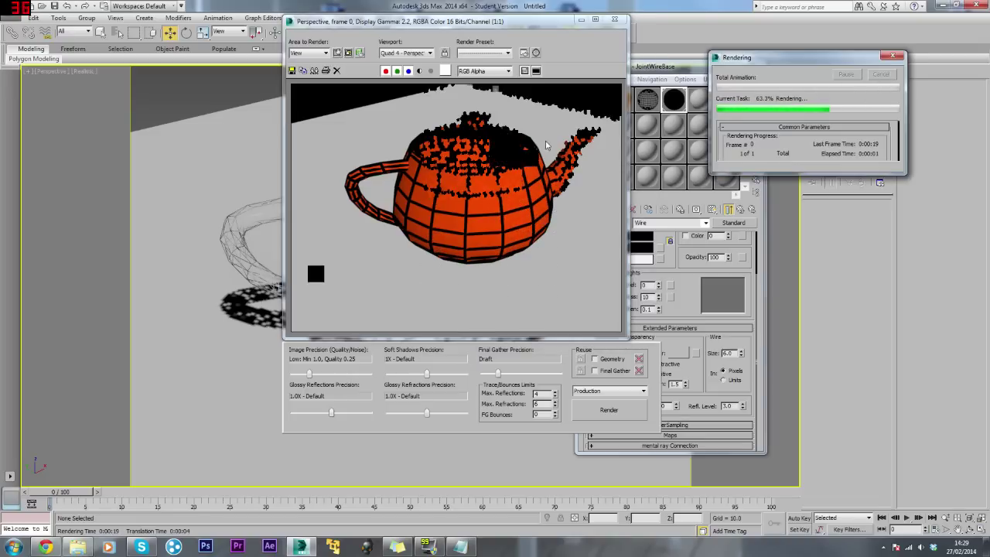
left_click(613, 19)
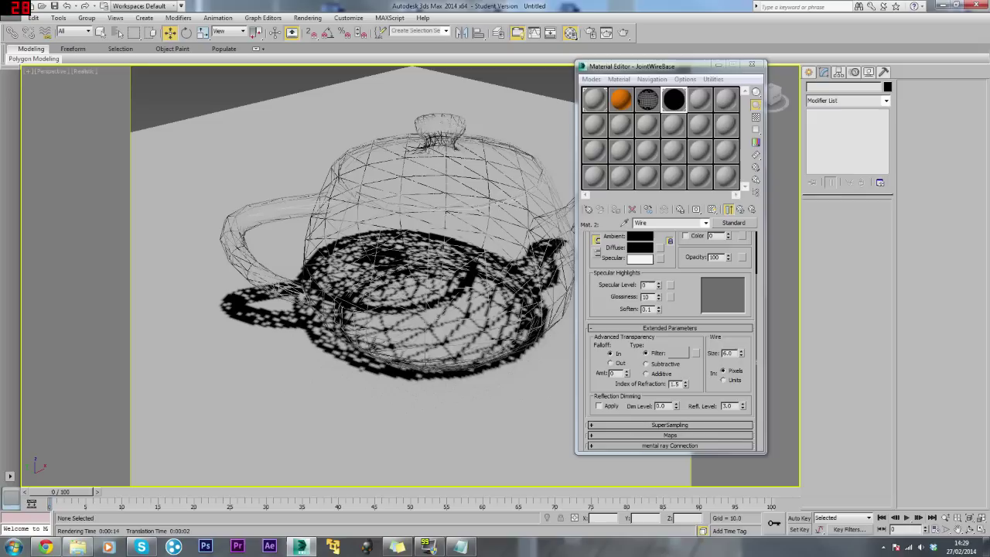
Set the wire size back to 2 pixels and render the view, closing the frame and the Material Editor after inspecting the result.
type("2")
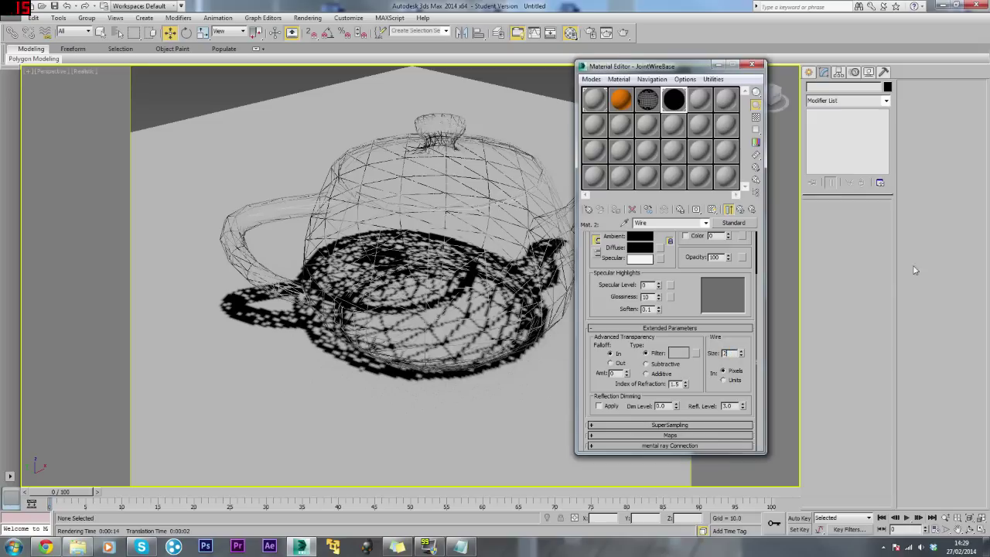
left_click(623, 32)
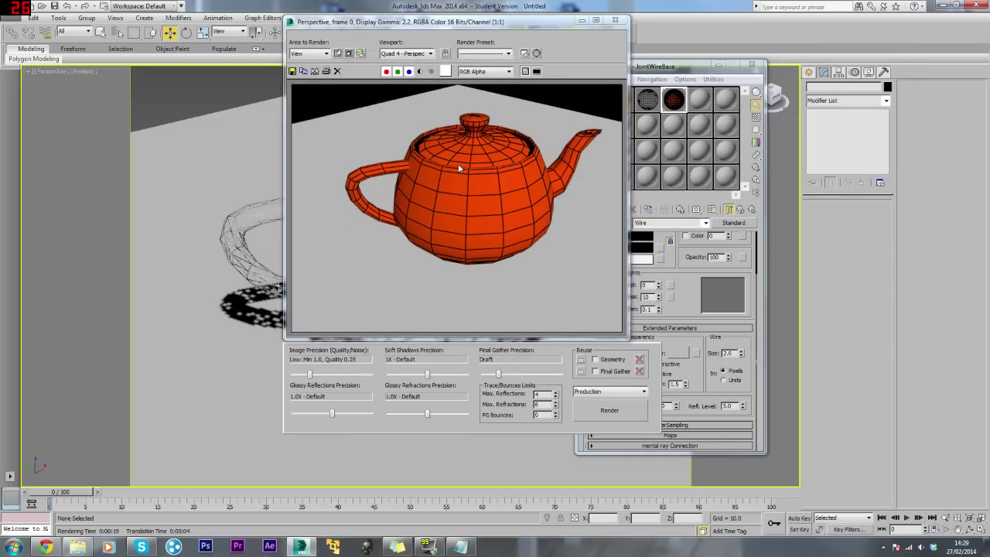
left_click_drag(512, 24, 509, 40)
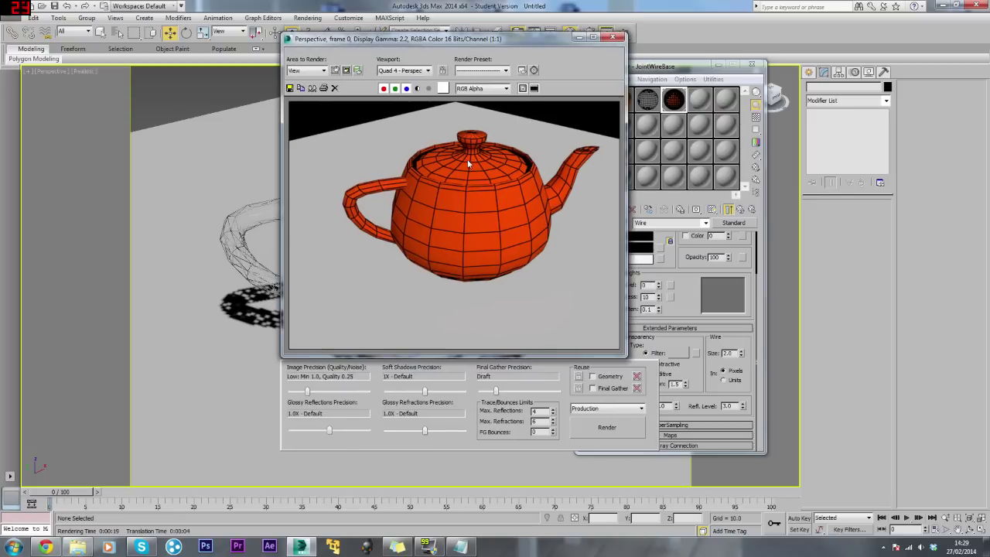
scroll(460, 201, "up", 2)
scroll(460, 199, "down", 3)
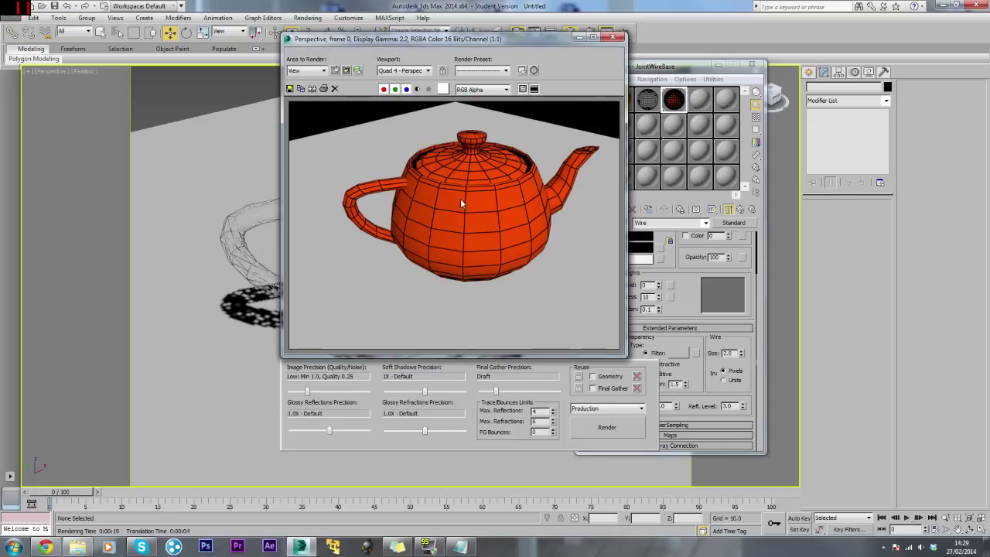
scroll(460, 198, "up", 1)
left_click(617, 38)
left_click(751, 64)
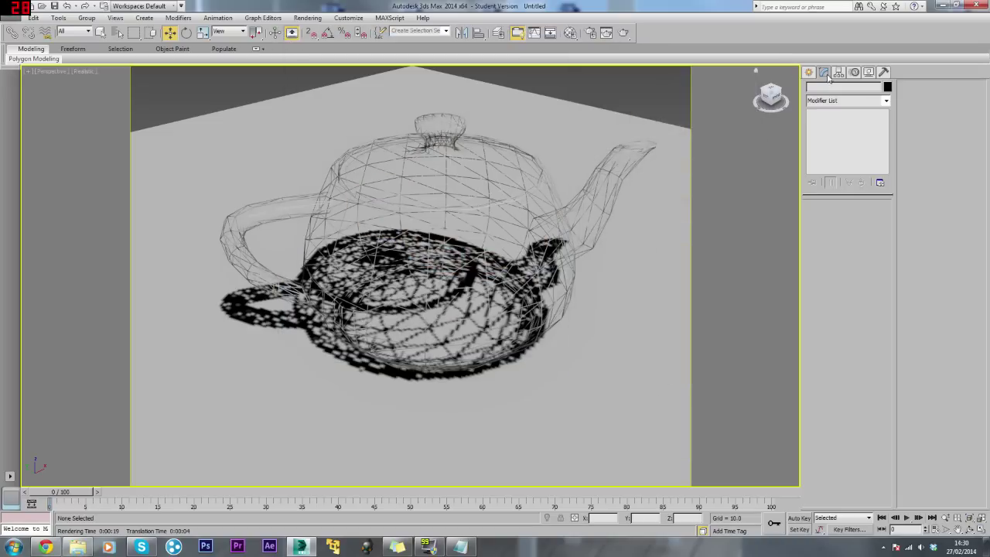
Raise the teapot's segments to 13 and render the Perspective view to inspect the denser wireframe, closing the frame.
left_click(520, 193)
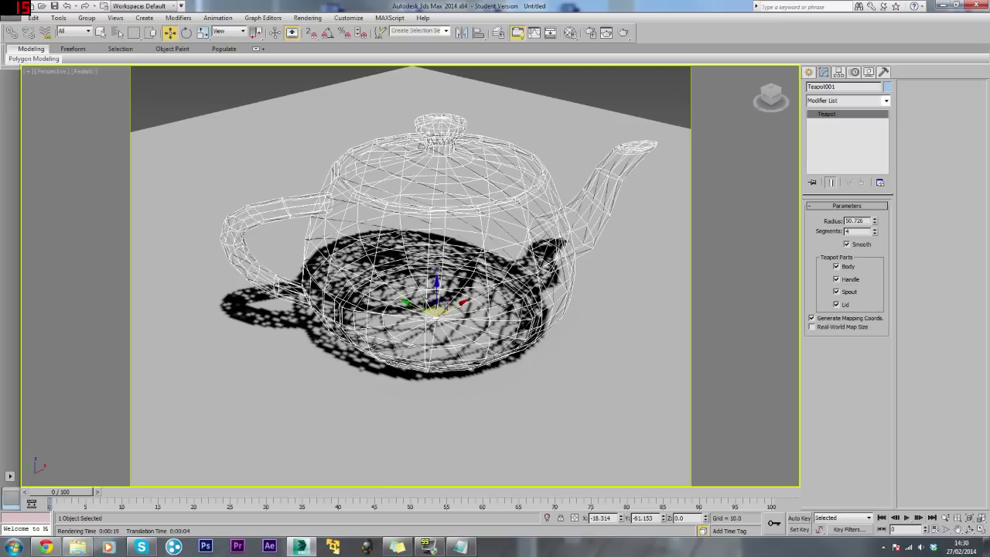
left_click_drag(874, 233, 867, 180)
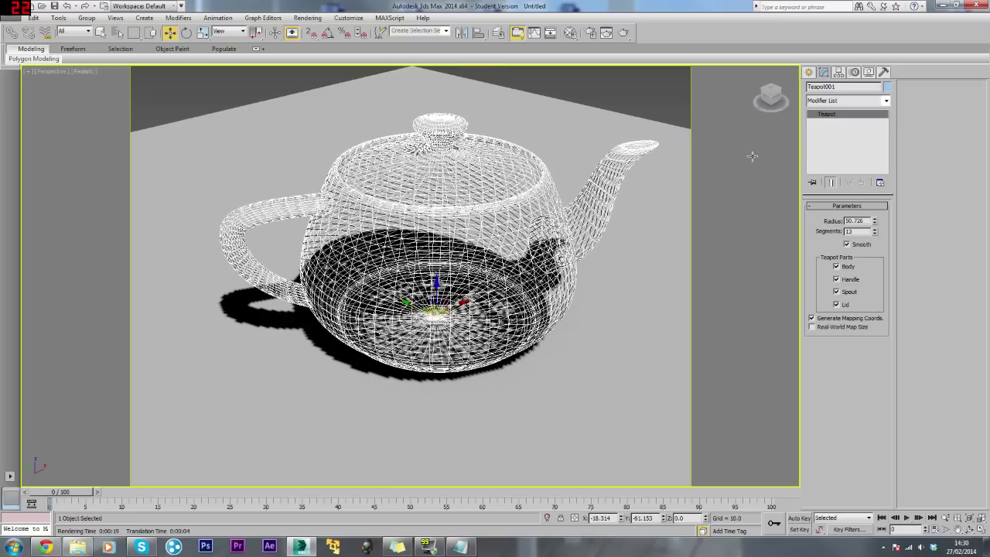
left_click(624, 33)
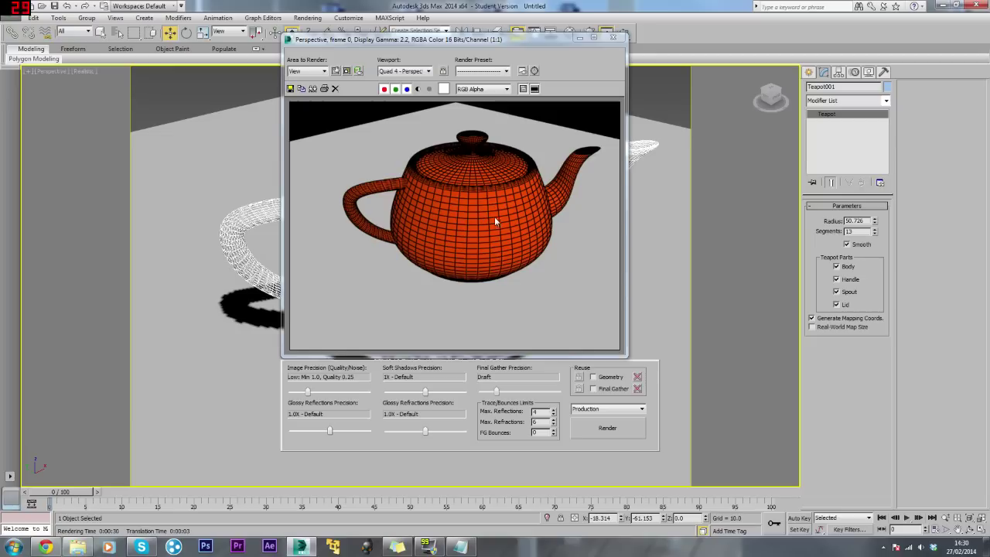
scroll(456, 183, "up", 5)
scroll(466, 179, "down", 6)
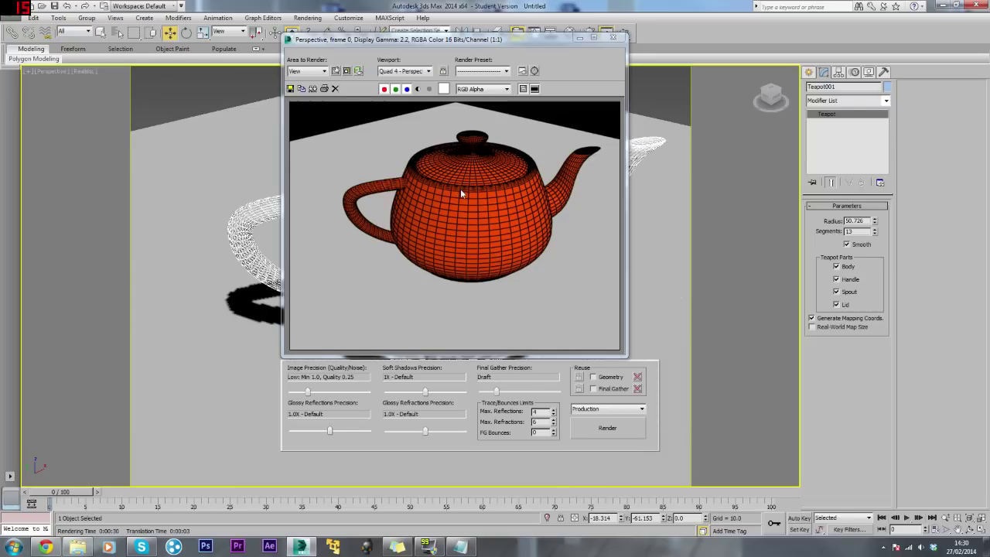
scroll(460, 189, "up", 4)
scroll(462, 182, "down", 5)
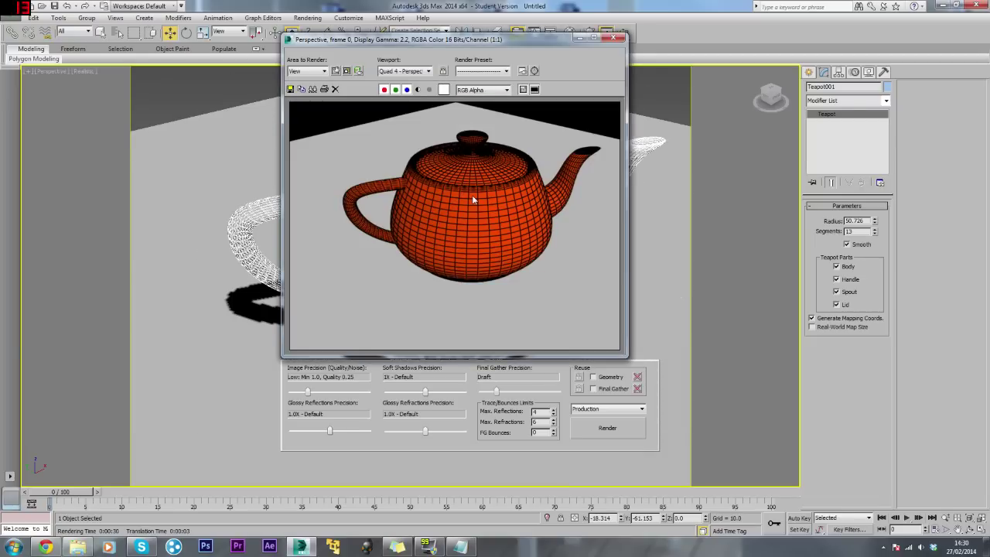
scroll(462, 186, "up", 2)
left_click(612, 38)
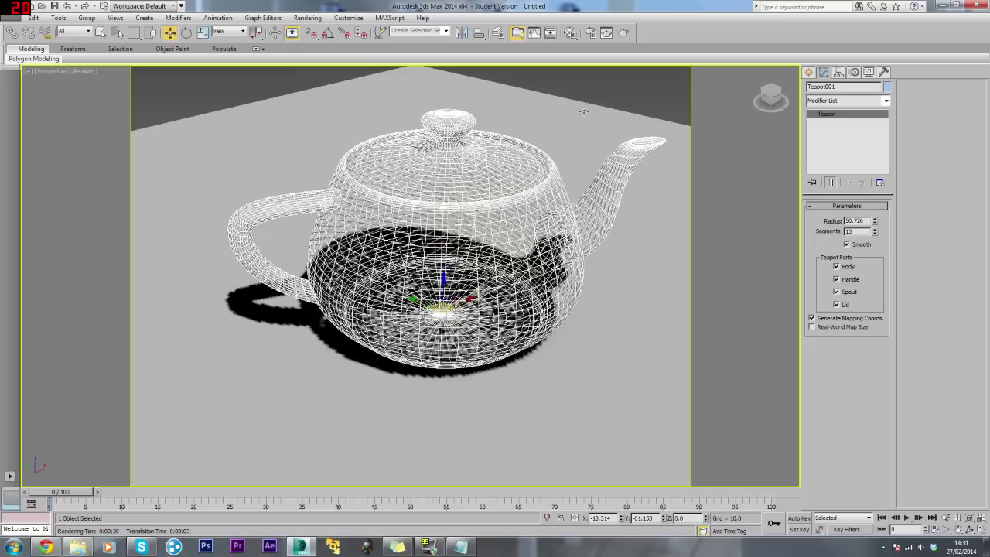
Set the teapot's segments to 4 and render the Perspective view again.
type("4")
key("Return")
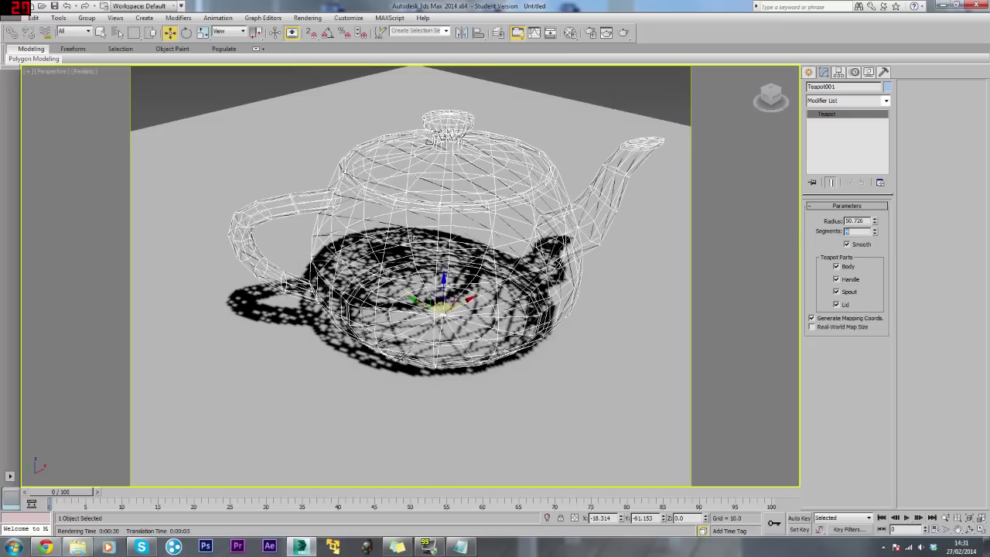
middle_click_drag(411, 236, 404, 255, "alt")
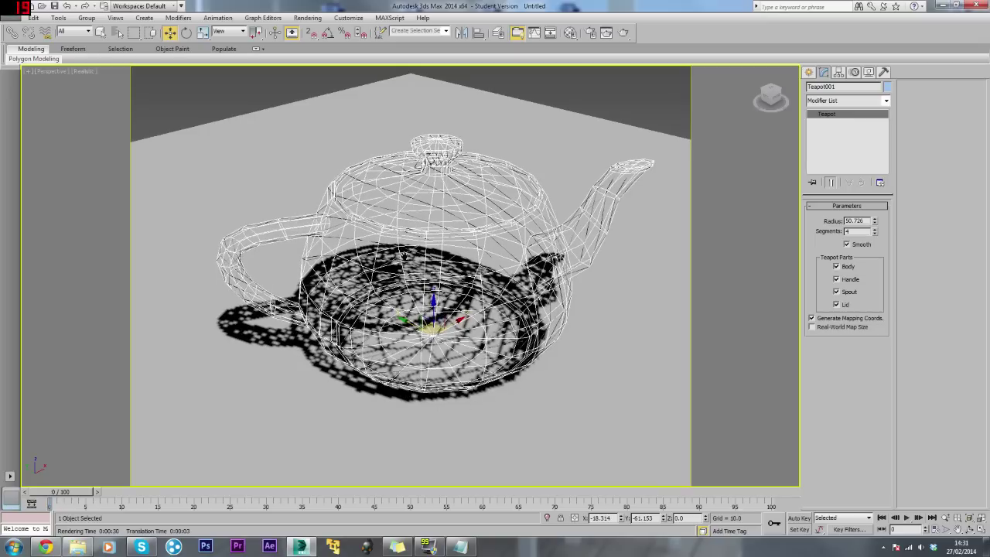
left_click(606, 34)
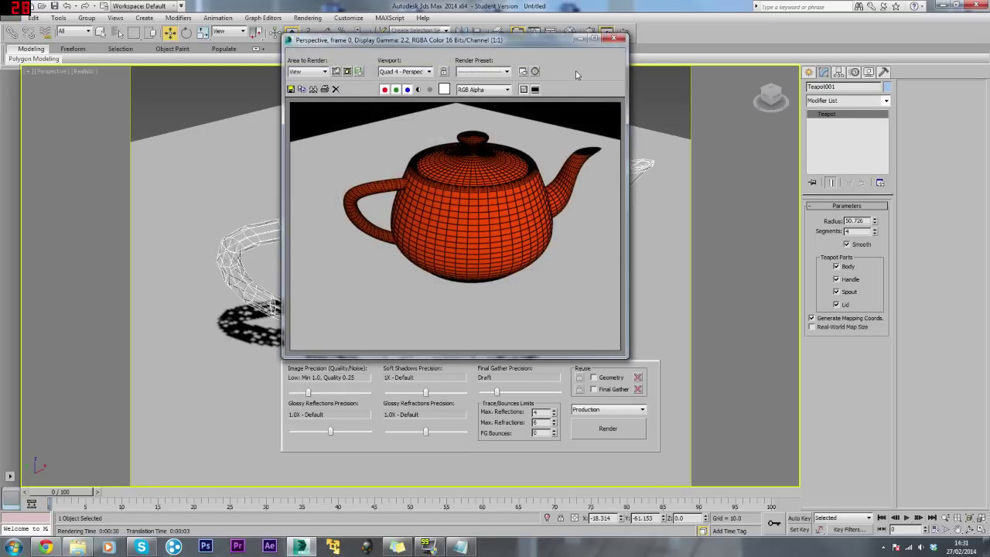
left_click(614, 39)
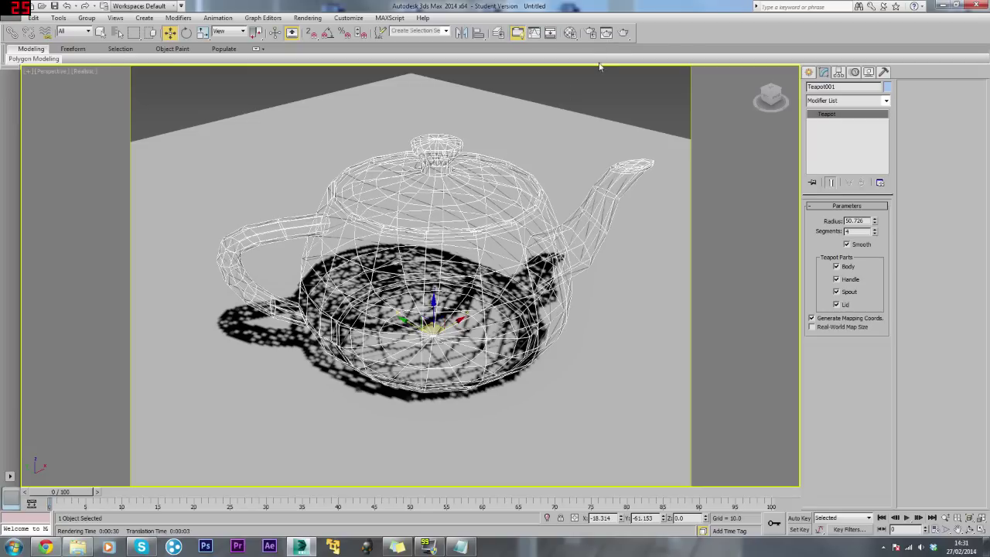
left_click(623, 33)
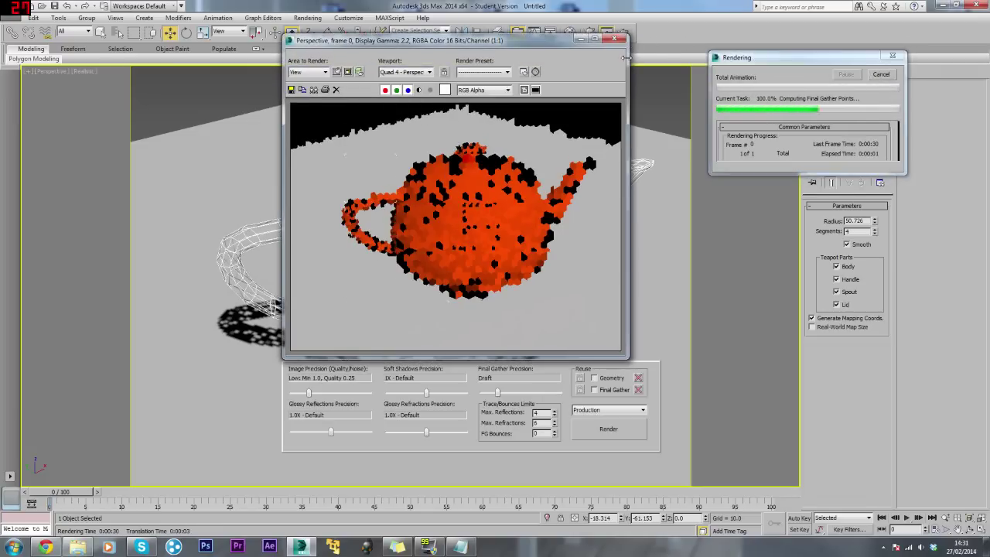
left_click_drag(538, 42, 536, 52)
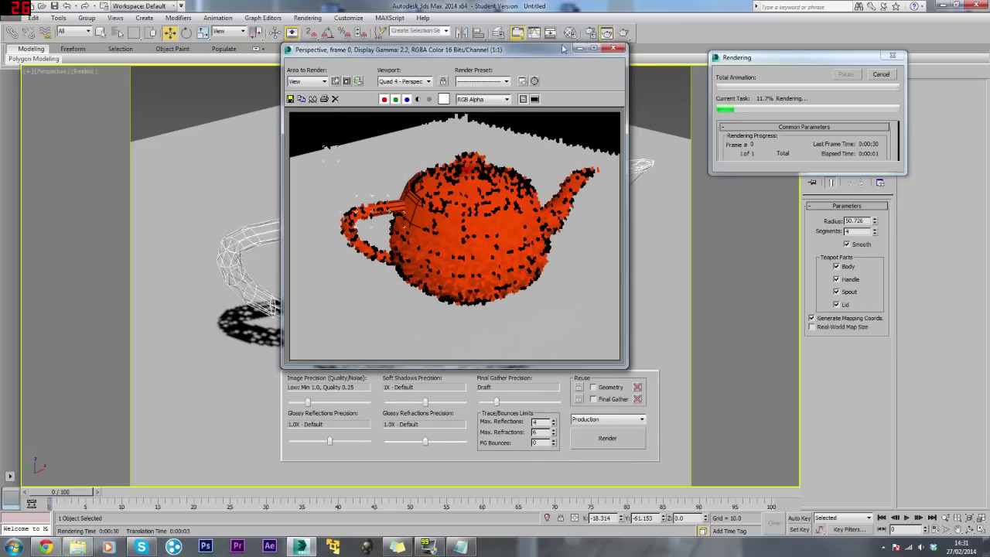
left_click_drag(767, 62, 689, 54)
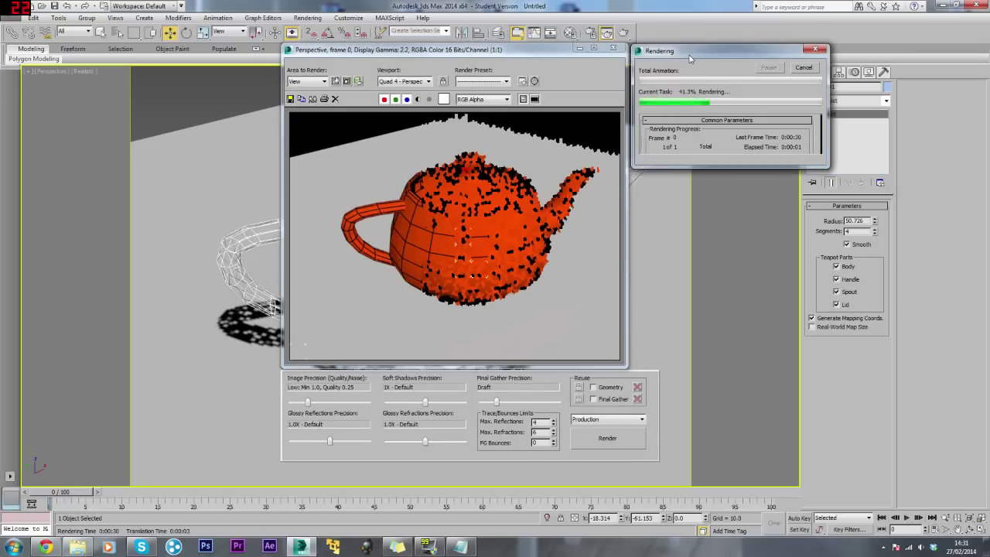